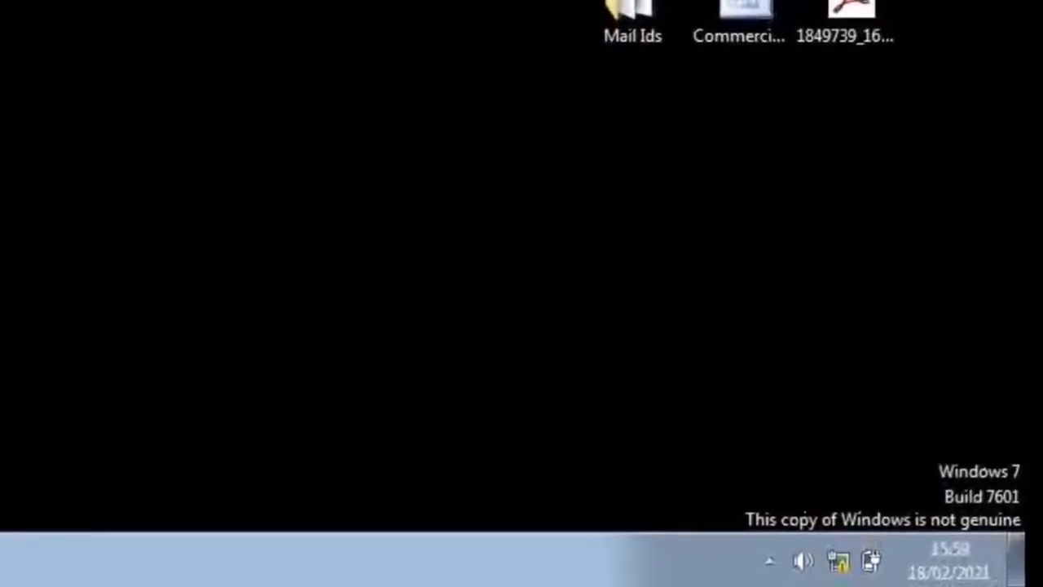
Step: Open the Internet Protocol Version 4 (TCP/IPv4) properties of the Local Area Connection from the network adapter settings
mouse_move(837, 562)
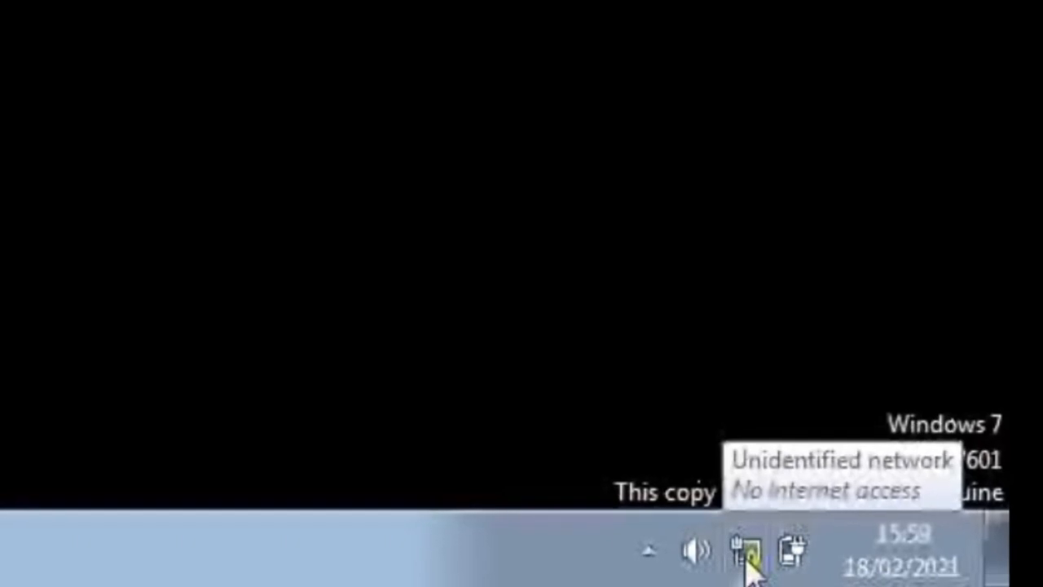
right_click(748, 560)
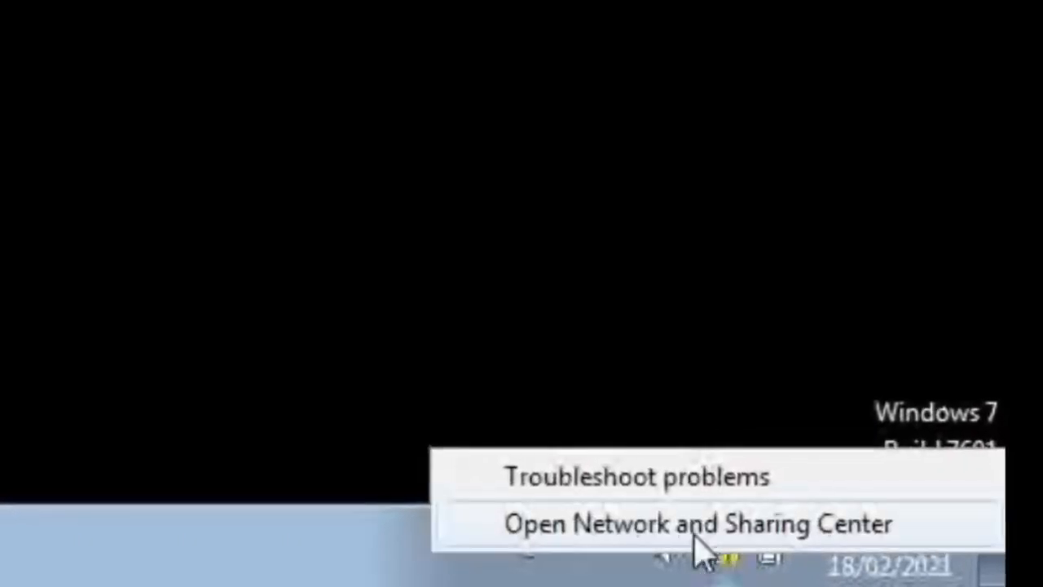
left_click(644, 528)
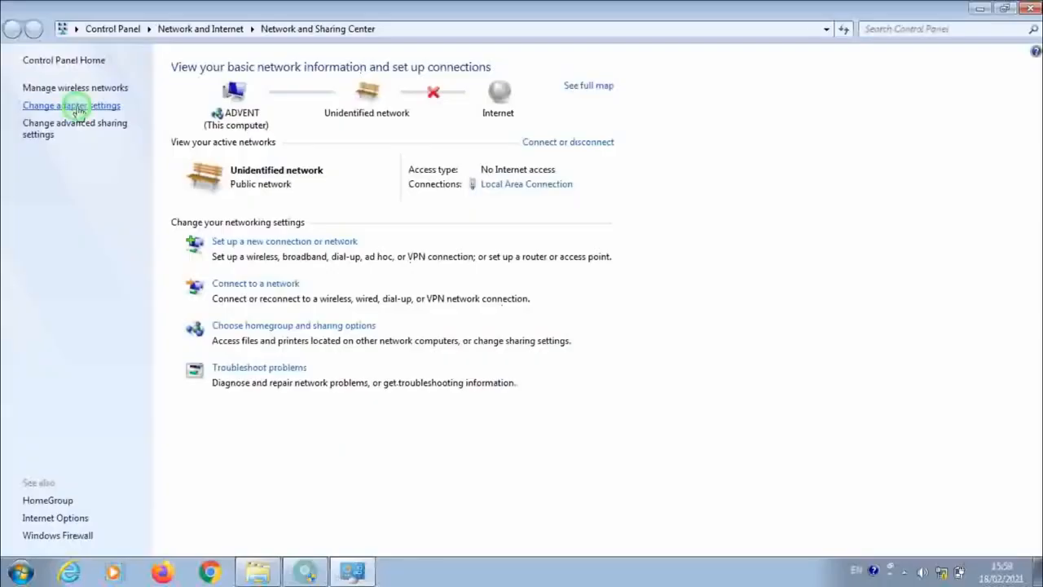
left_click(213, 285)
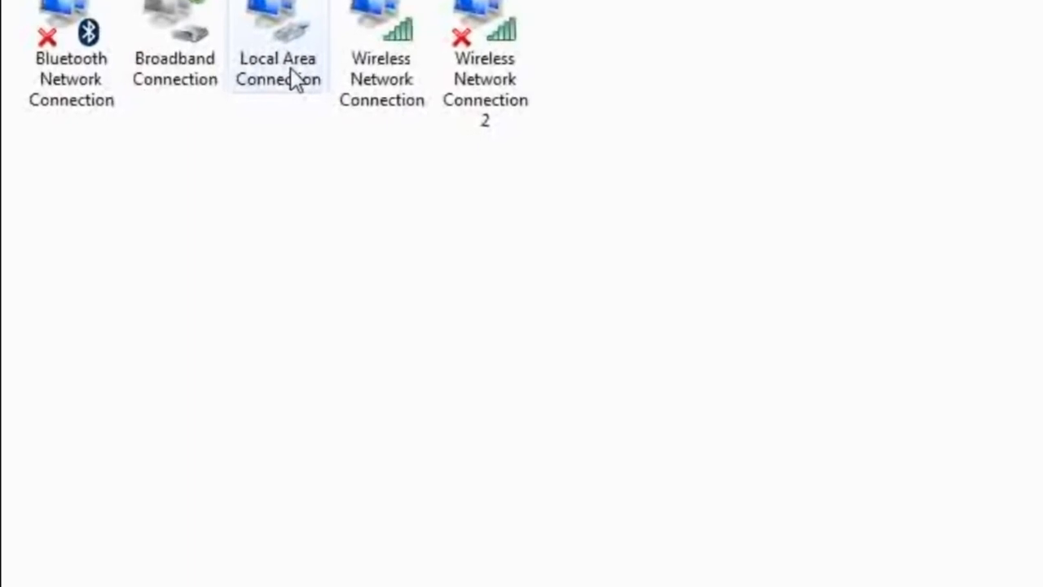
right_click(290, 70)
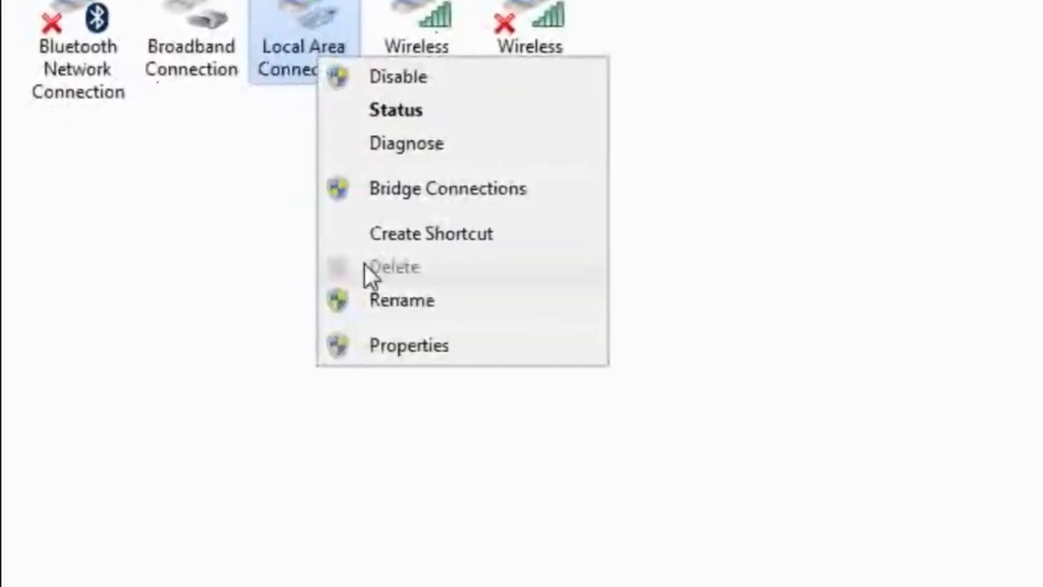
left_click(497, 363)
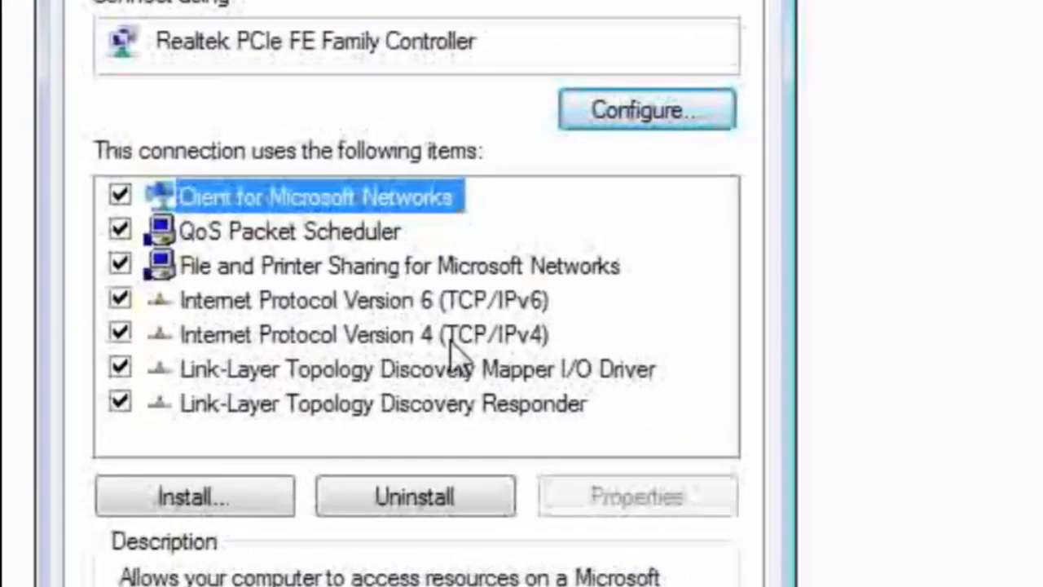
left_click(391, 339)
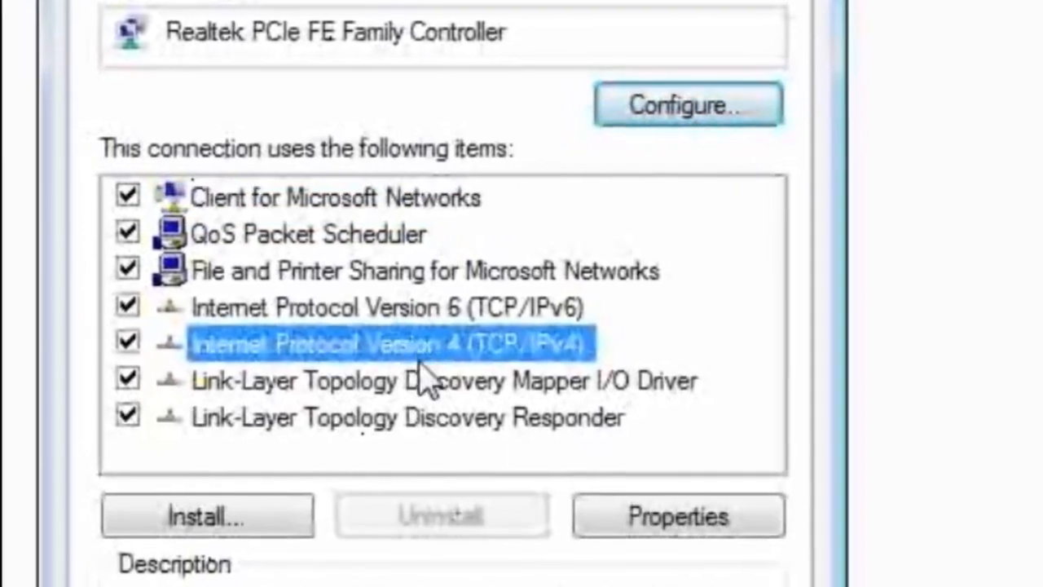
left_click(680, 518)
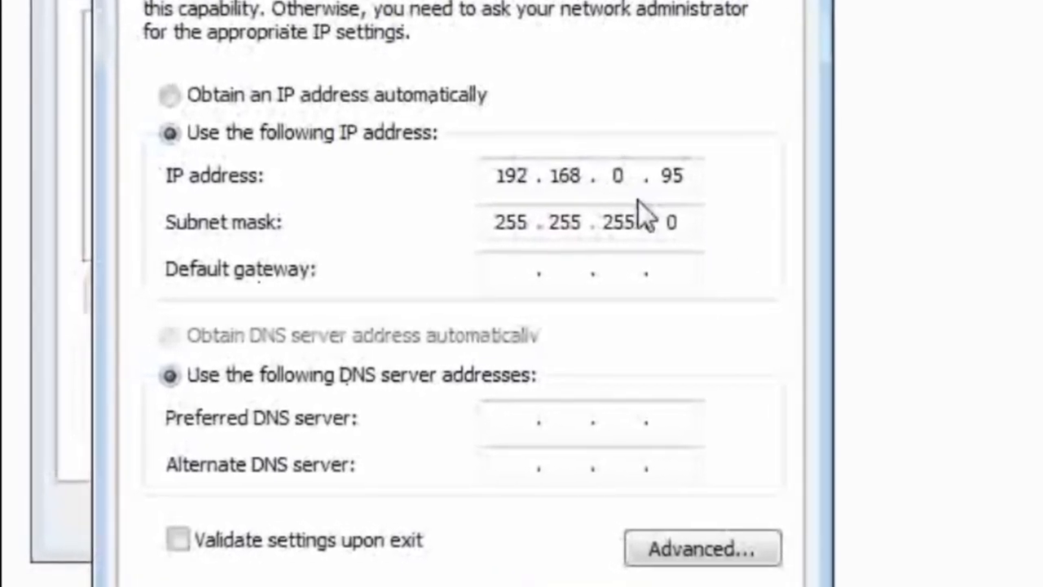
Step: Set the adapter's static IP address to 192.168.1.95, apply it, and close the connection properties and Network Connections window
key("BackSpace")
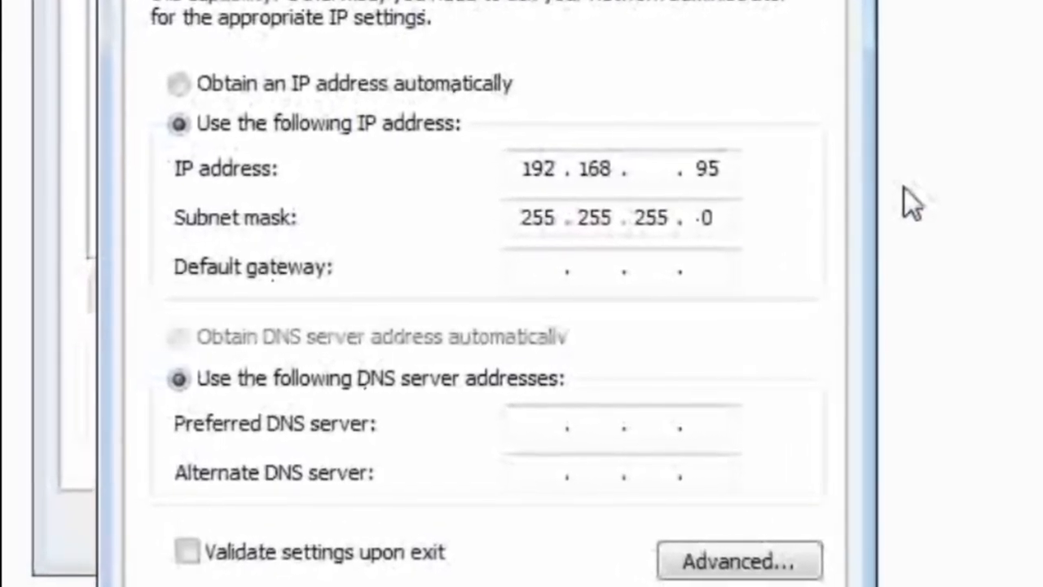
type("1")
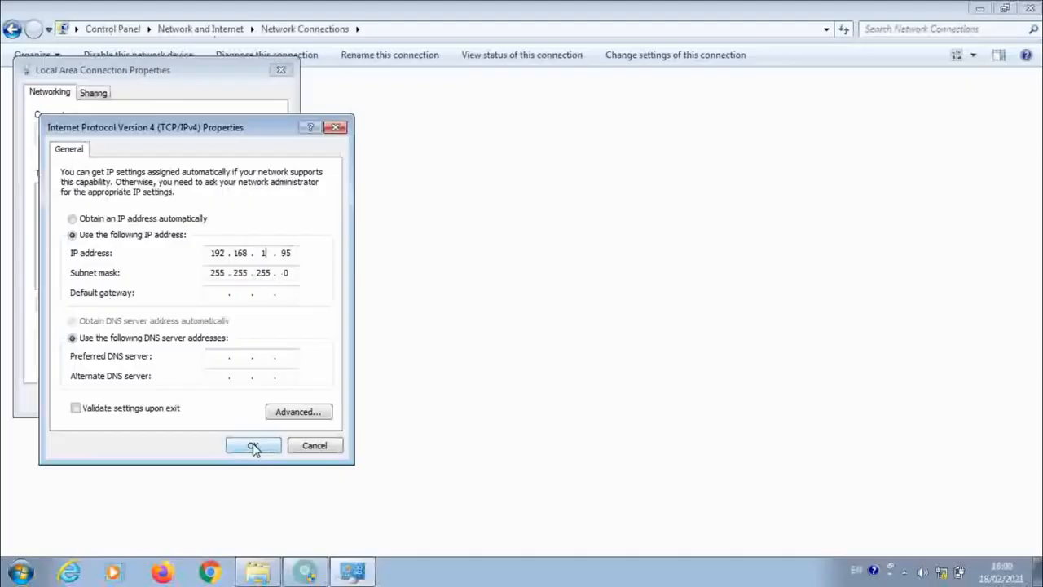
left_click(252, 445)
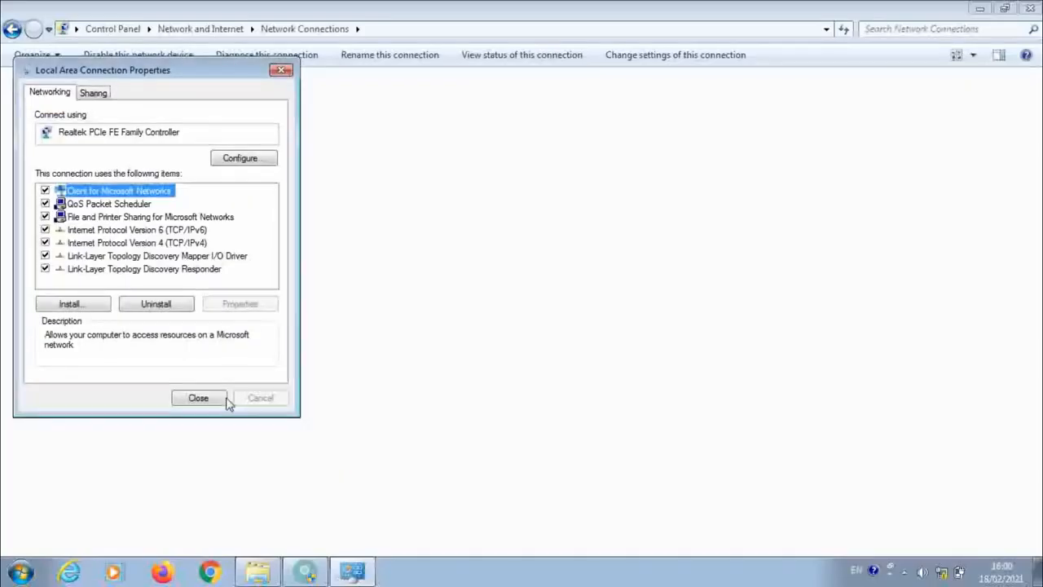
left_click(198, 398)
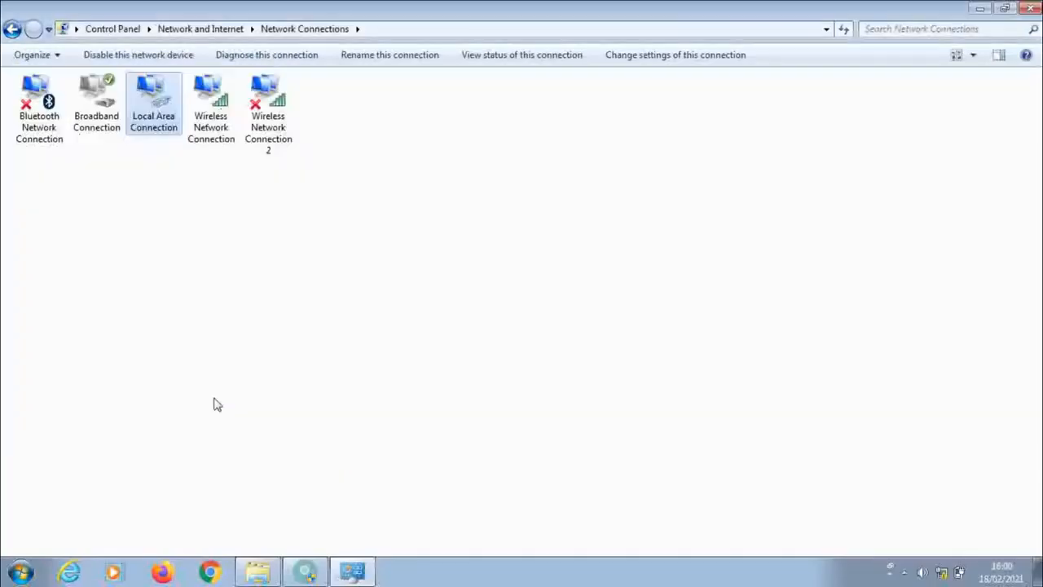
left_click(1032, 8)
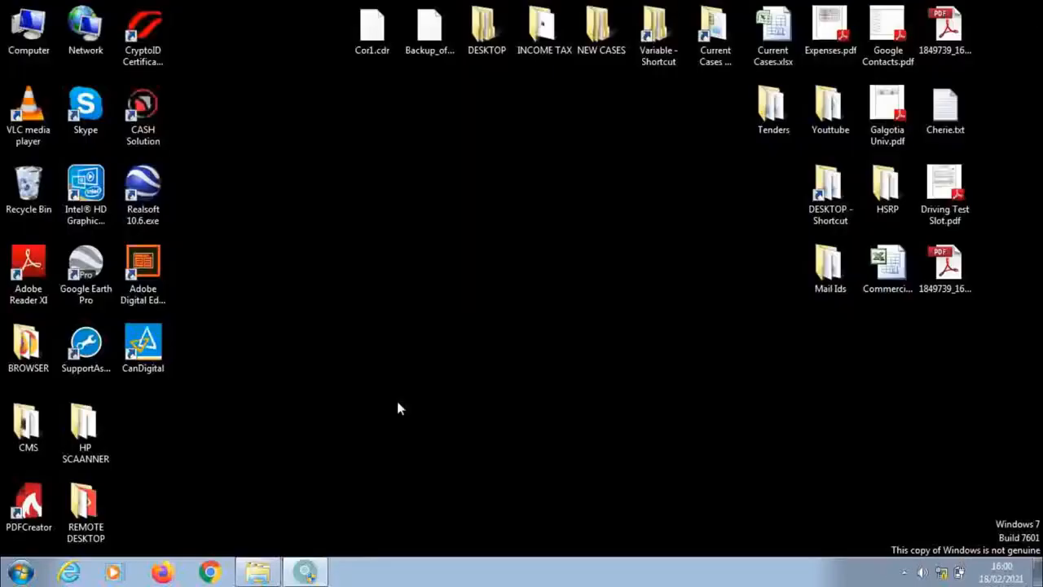
Step: Launch the Command Prompt (cmd), make its window taller, and move it nearer the middle of the desktop
left_click(22, 574)
left_click(472, 448)
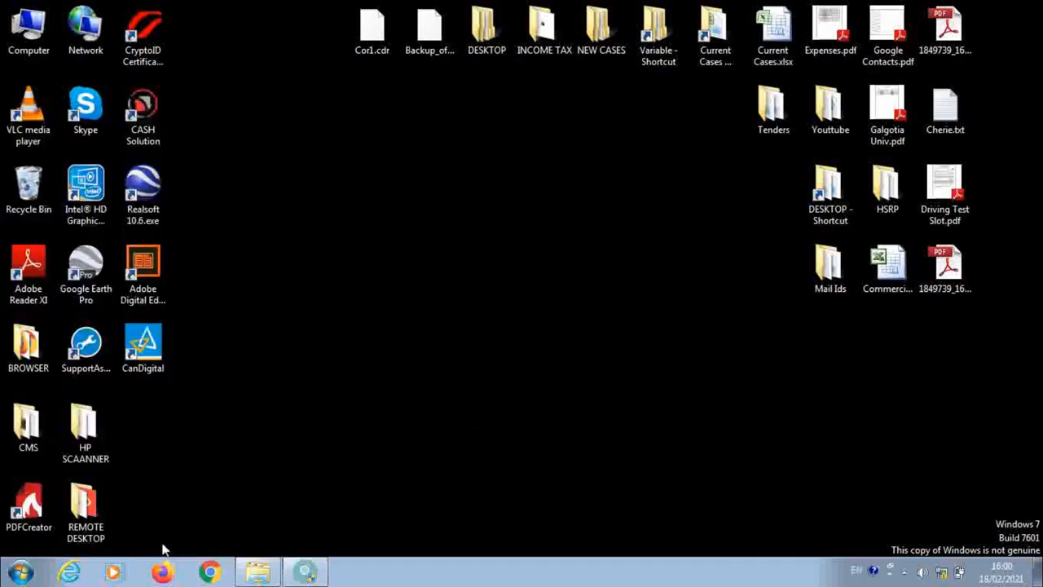
left_click(21, 574)
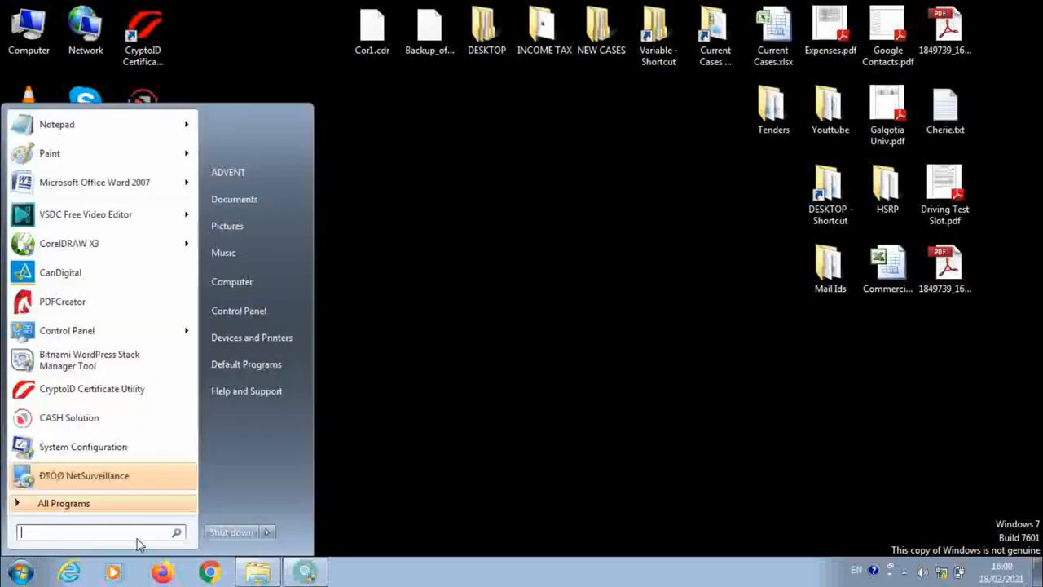
type("cmd")
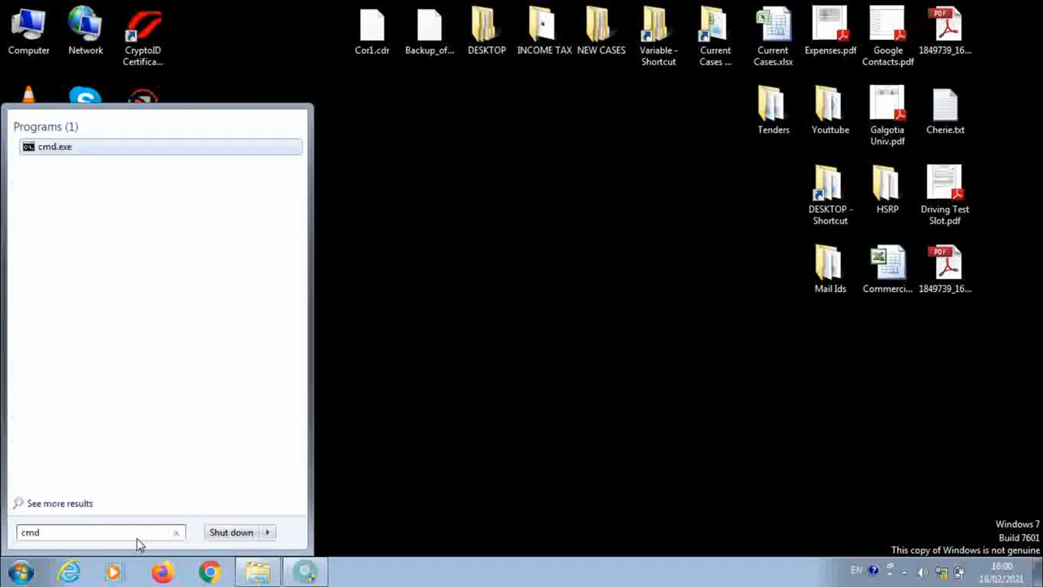
key("Return")
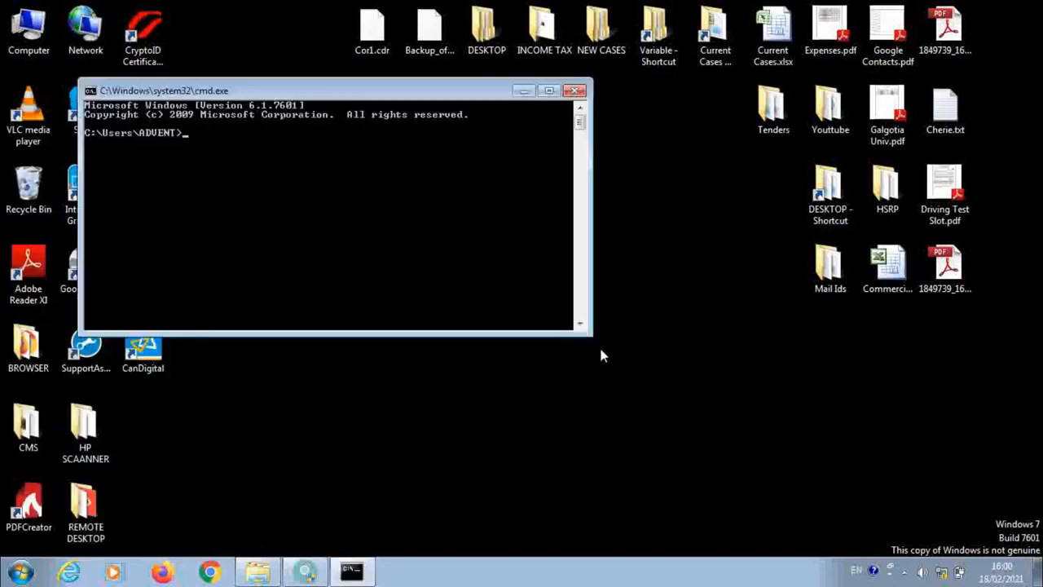
left_click_drag(593, 337, 787, 482)
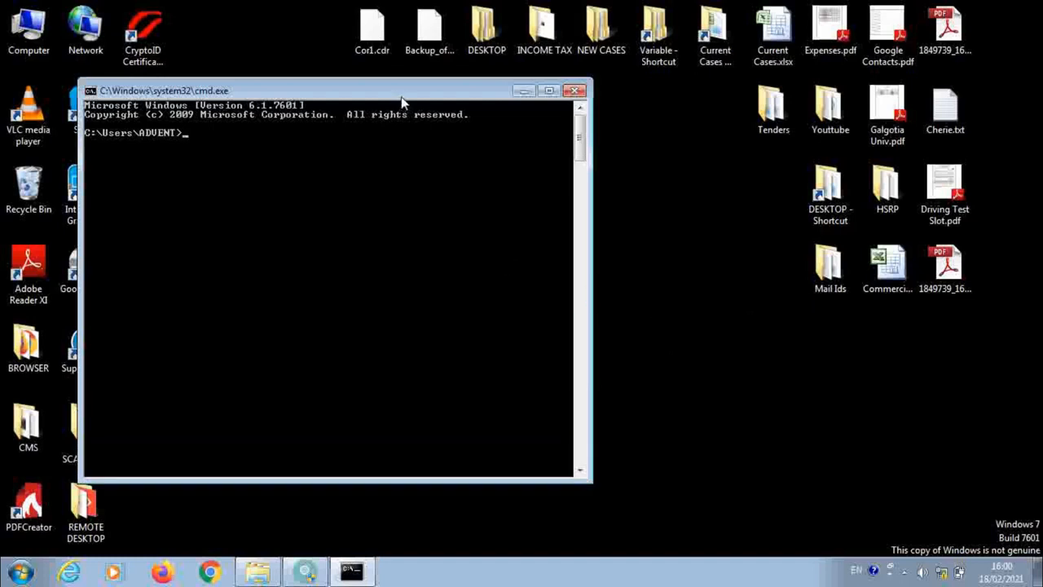
left_click_drag(401, 101, 549, 118)
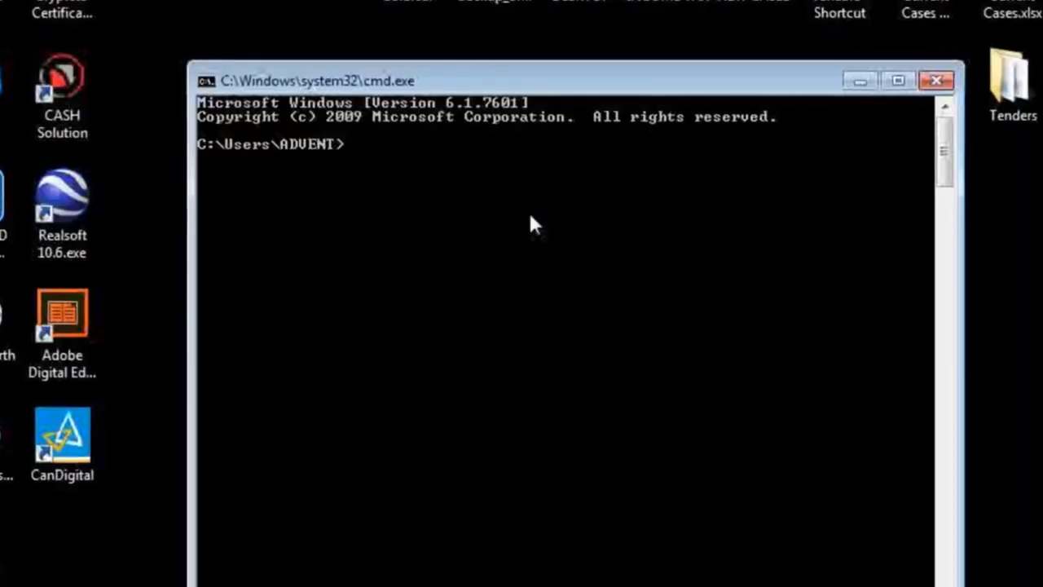
Step: Ping the camera address 192.168.1.11 continuously with the -t option
type("ping ")
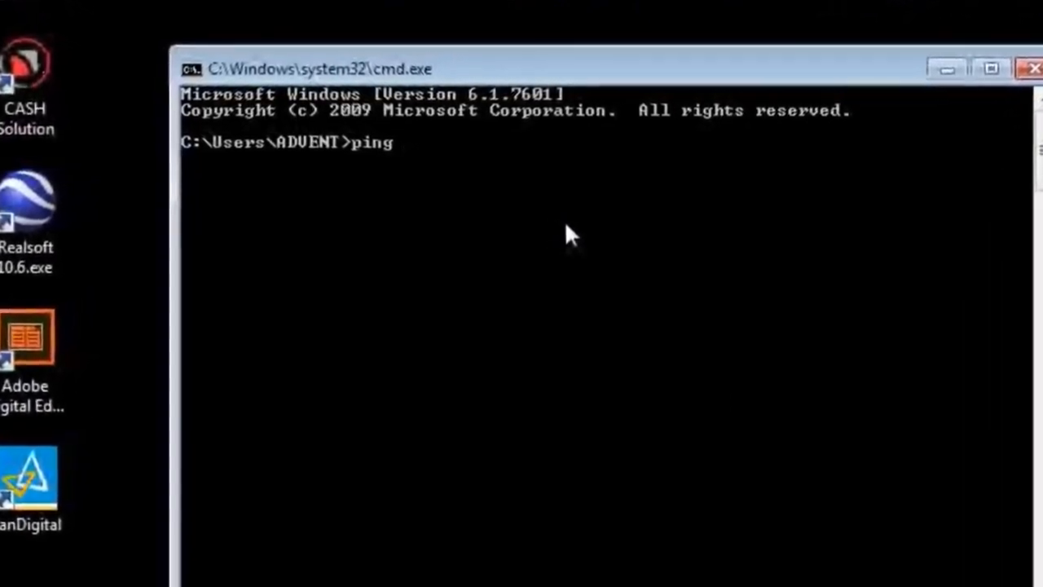
type("192.168.")
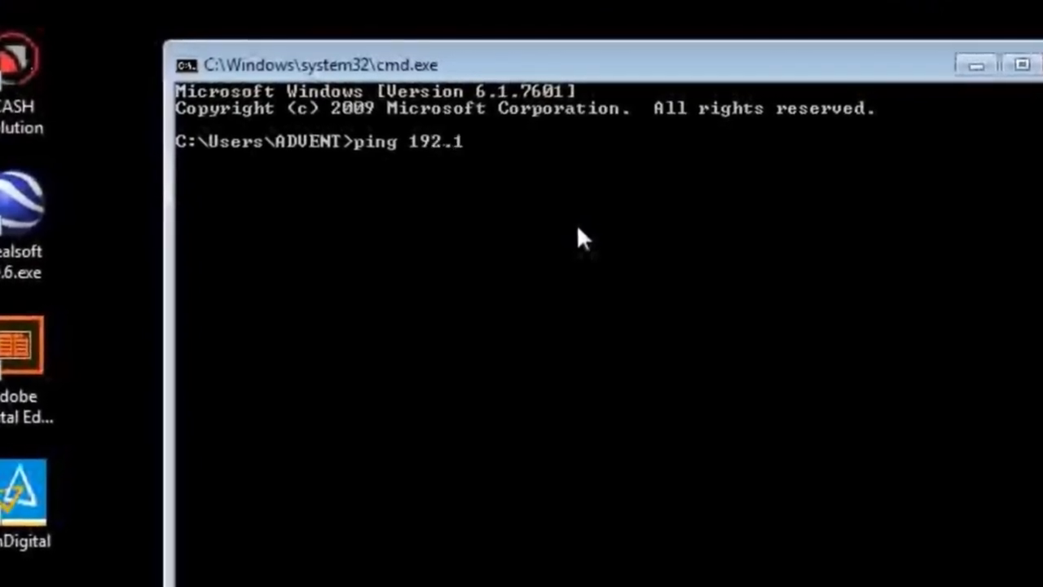
type("1.11")
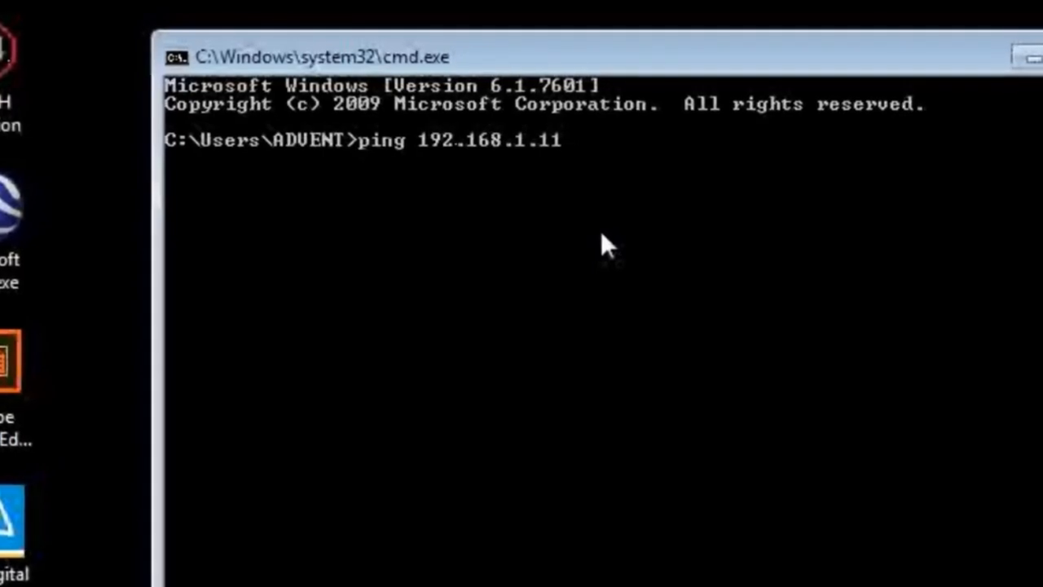
type(" -t")
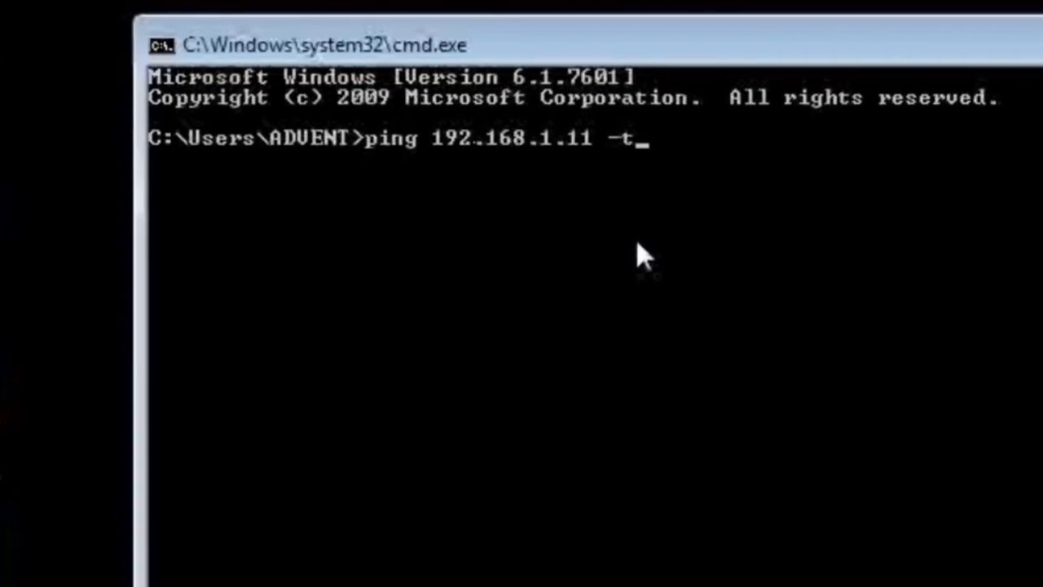
key("Return")
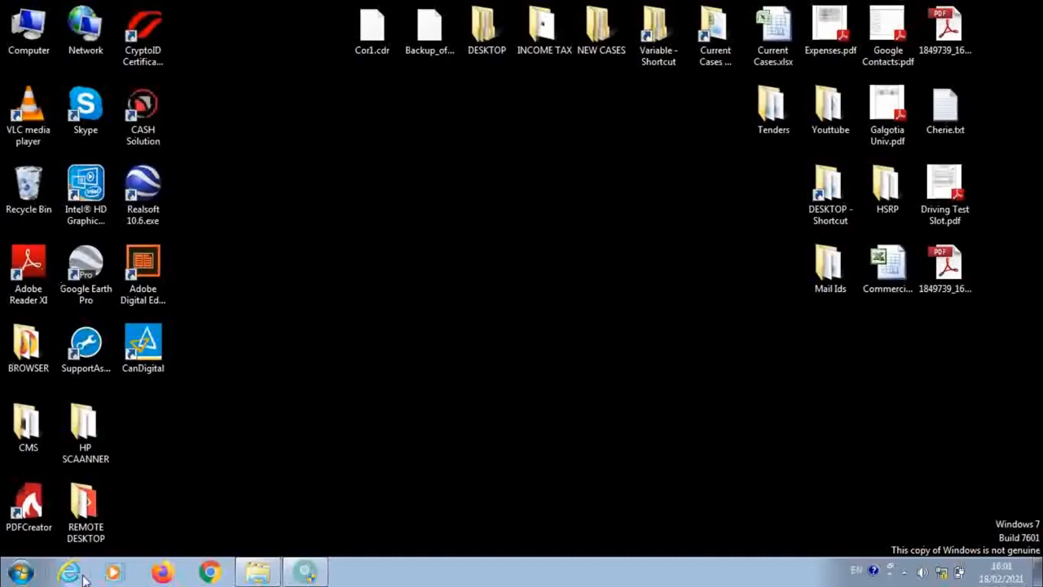
Step: Switch to Internet Explorer and load the IP camera's web page at 192.168.1.11
left_click(70, 572)
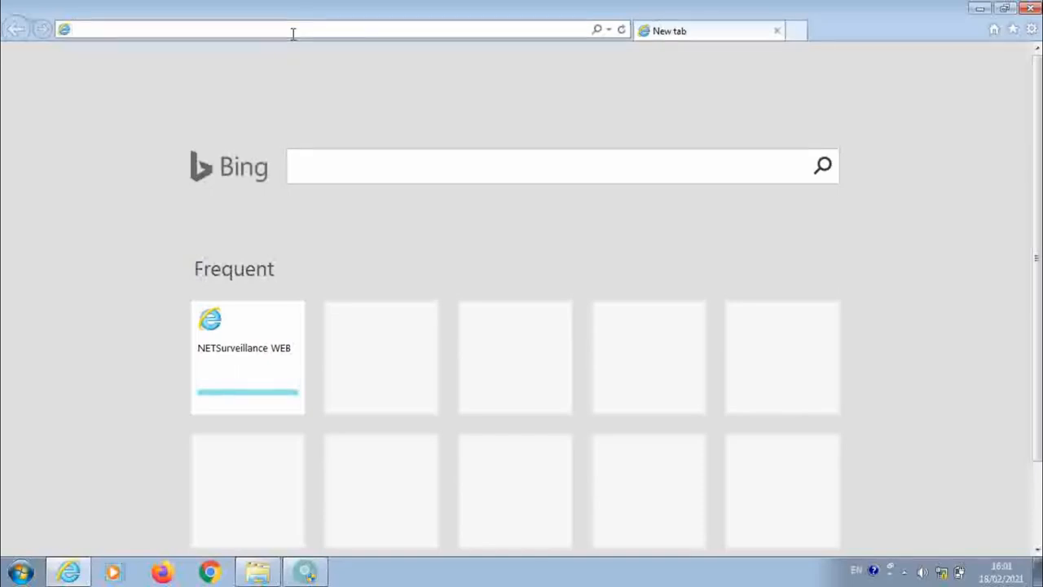
type("192")
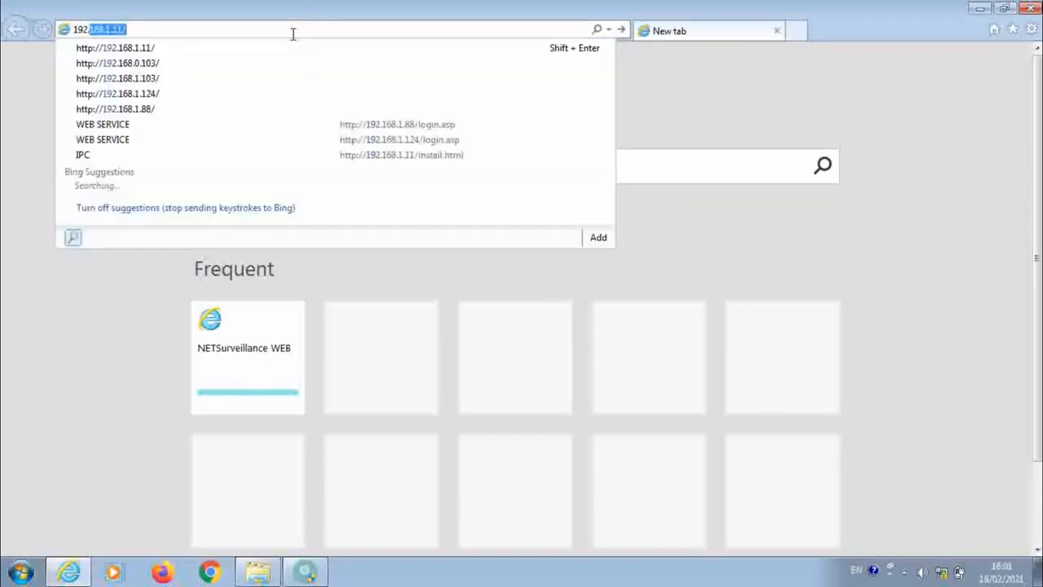
type(".168.1")
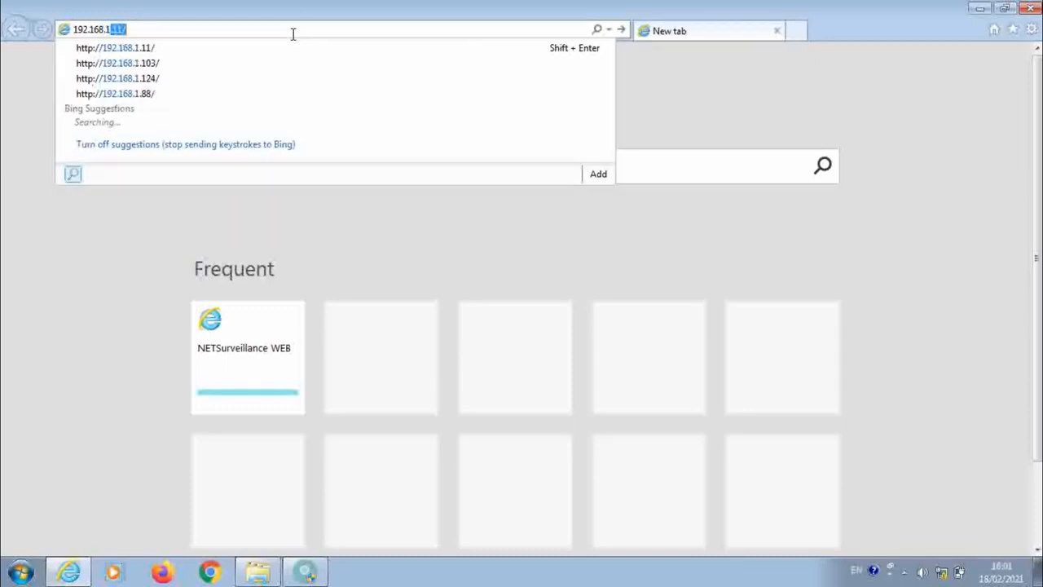
type(".11")
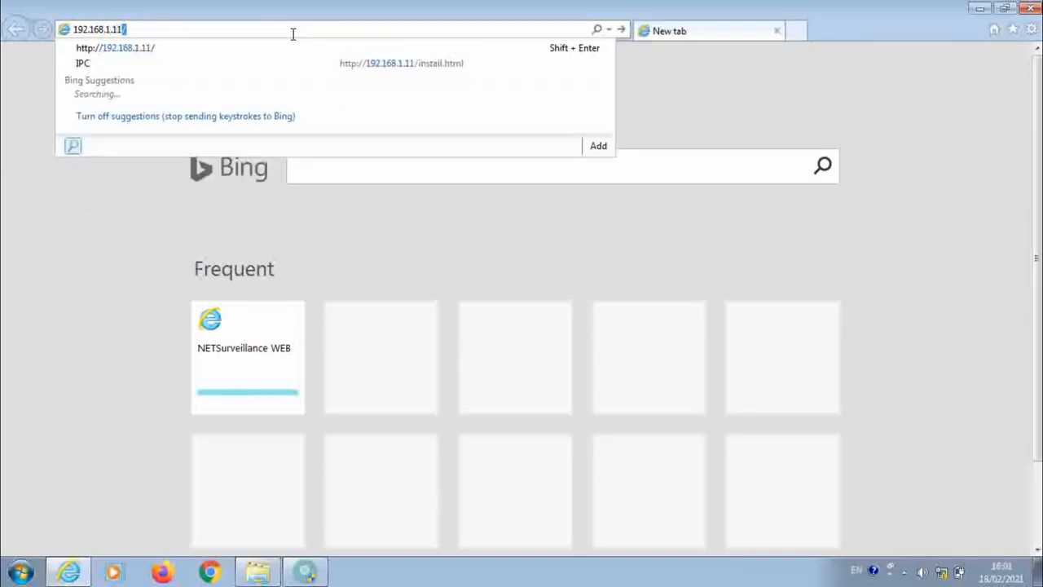
key("Return")
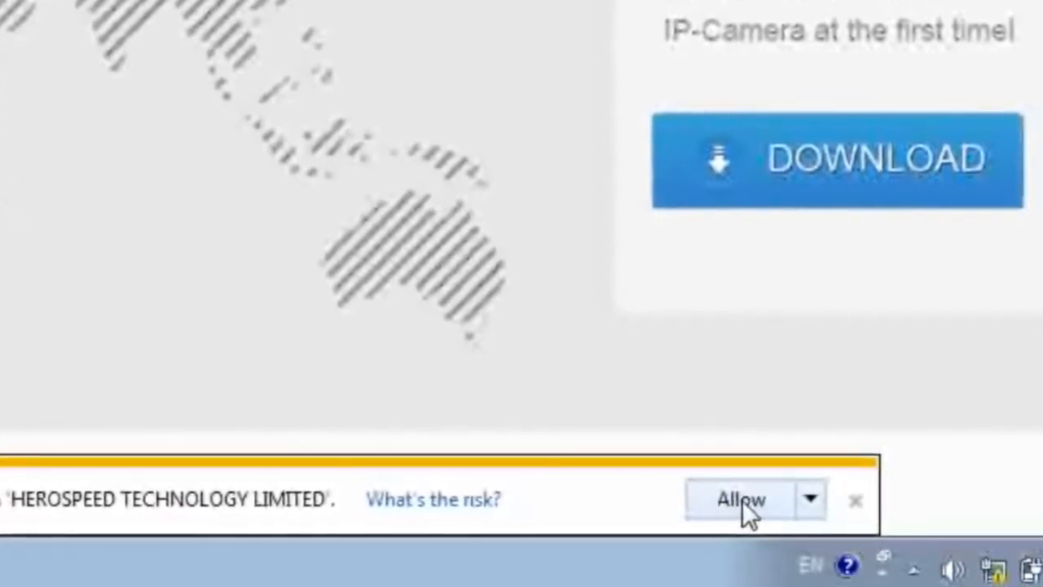
Step: Allow the HEROSPEED plugin add-on, then download the camera's web plugin and run its installer
left_click(741, 499)
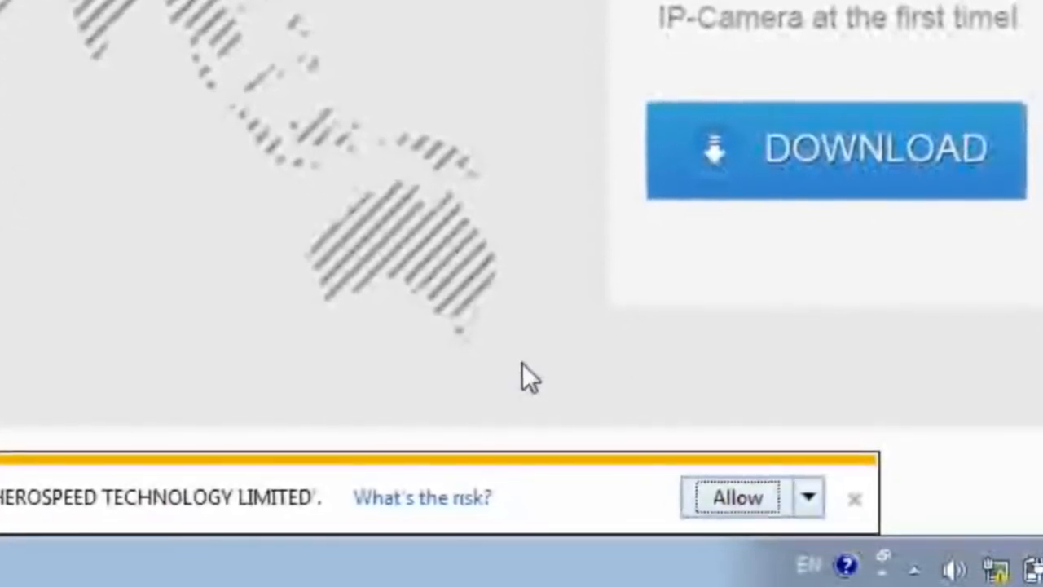
left_click(891, 151)
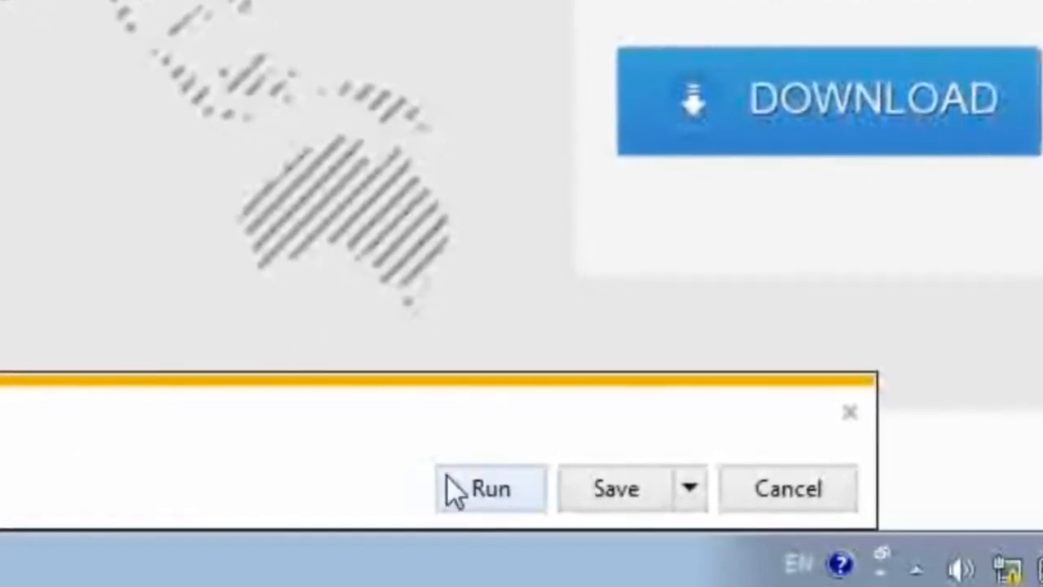
left_click(491, 492)
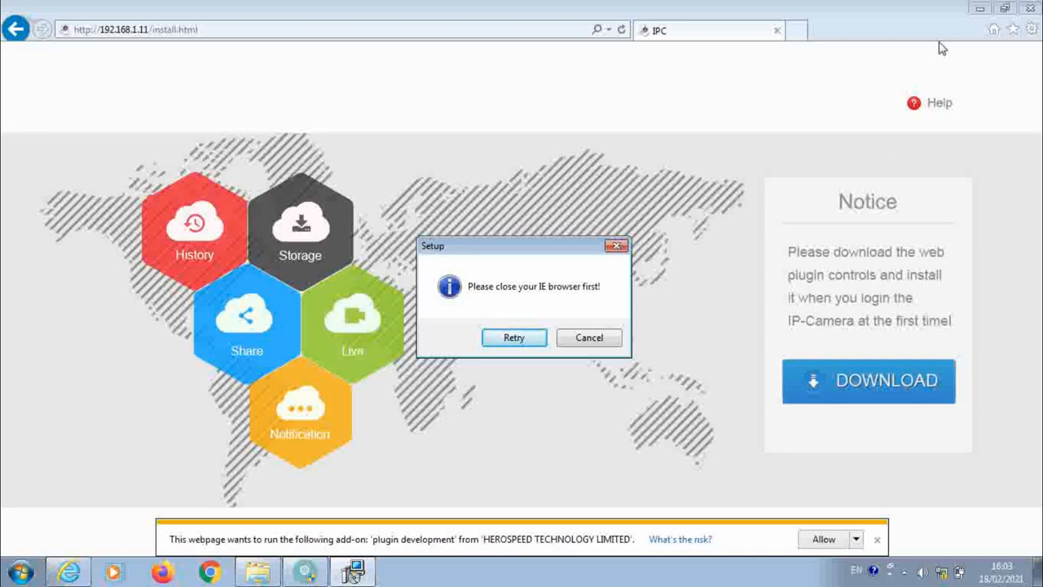
Step: Close Internet Explorer, retry the setup, and install HsWebPlugin with the default destination and Start Menu folder
left_click(1033, 9)
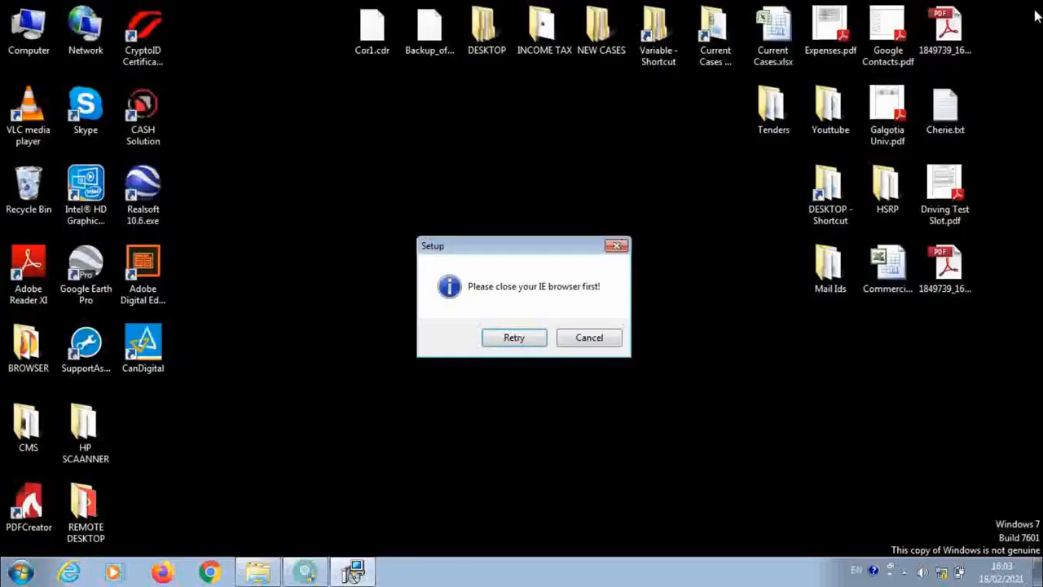
left_click(515, 337)
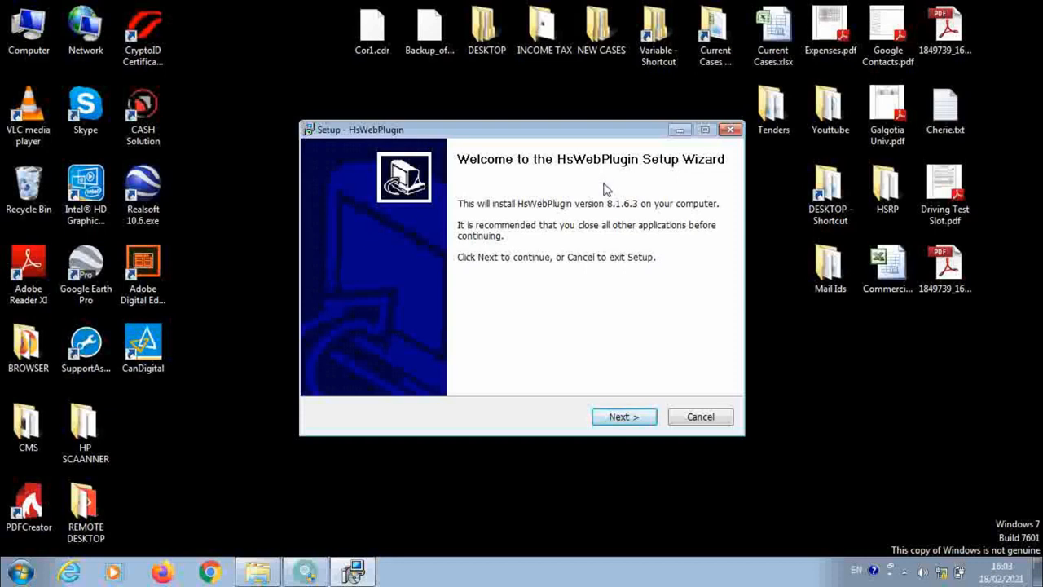
left_click(621, 417)
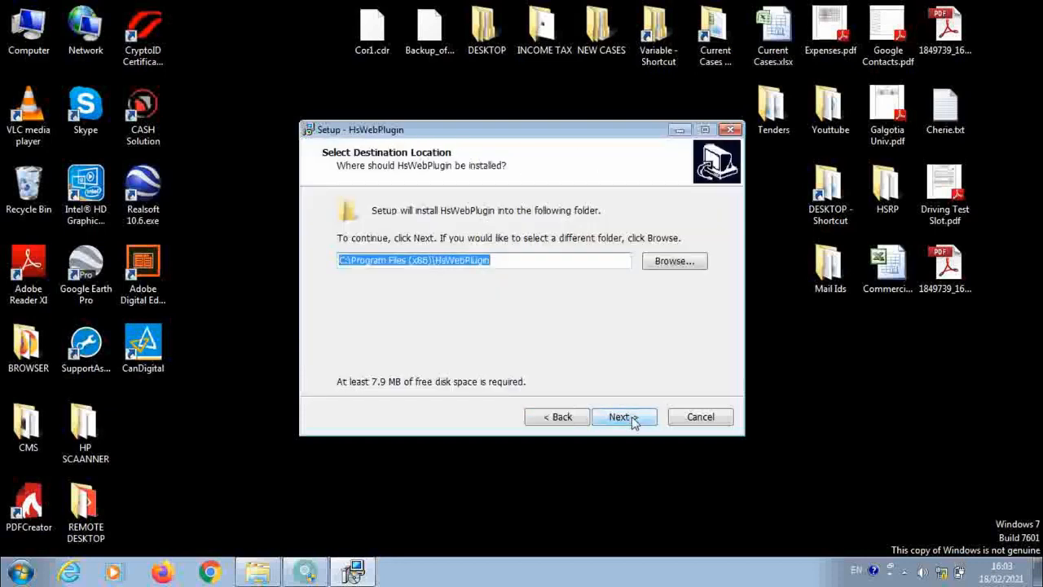
left_click(624, 417)
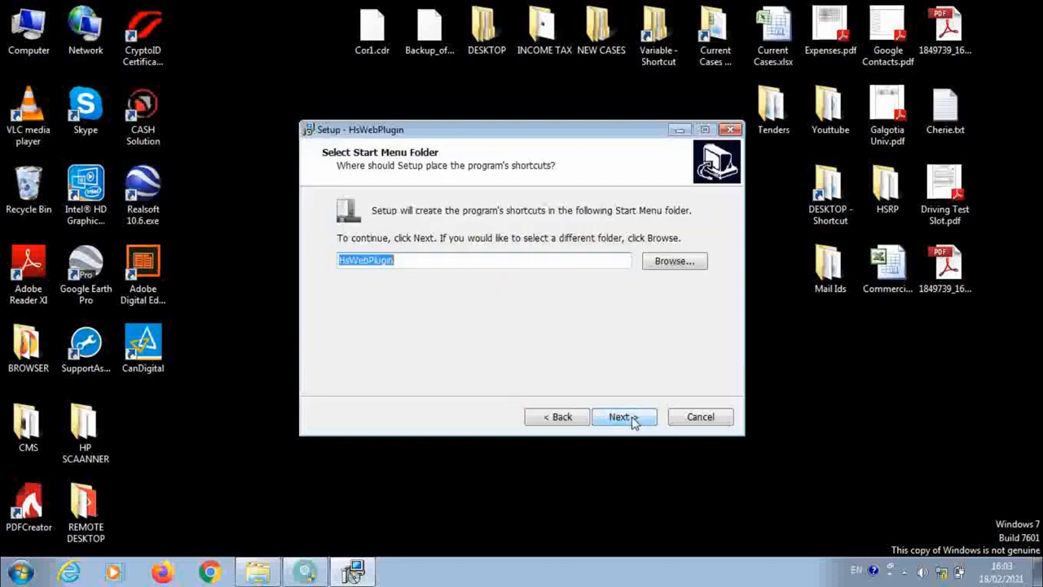
left_click(634, 419)
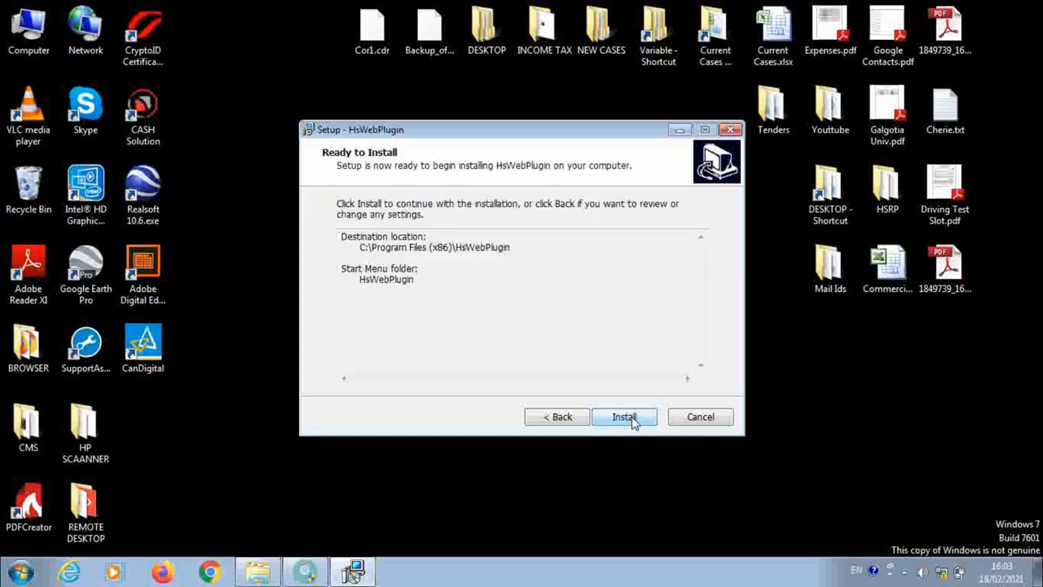
left_click(633, 421)
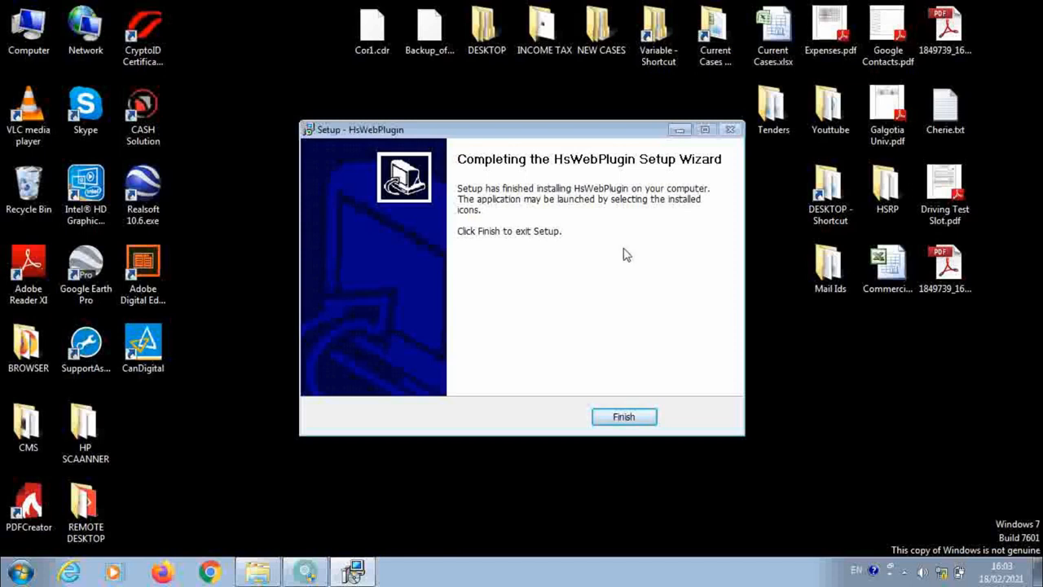
left_click(624, 417)
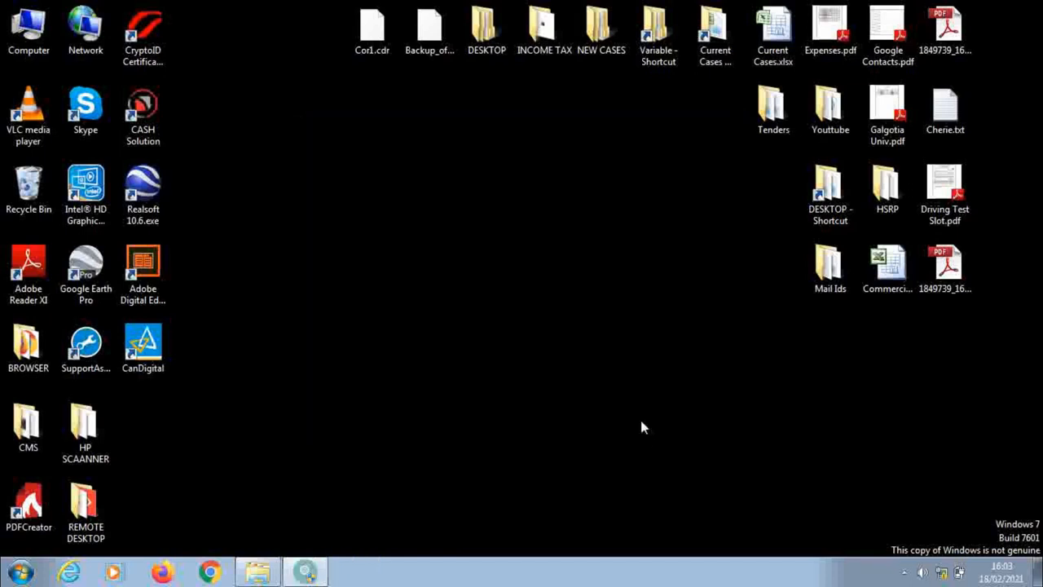
Step: Reopen Internet Explorer and load the camera's web page at 192.168.1.11
left_click(78, 574)
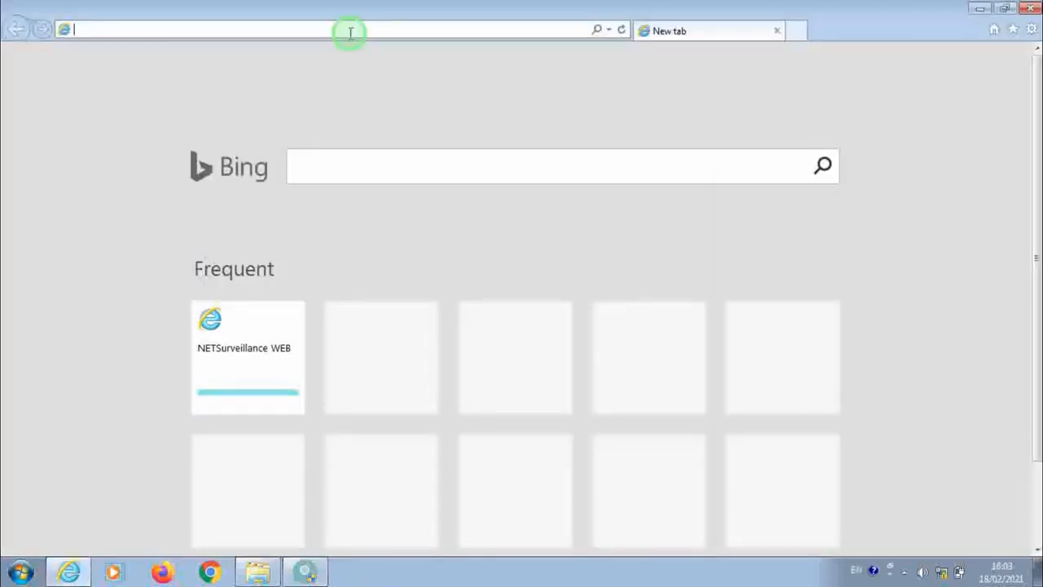
type("192")
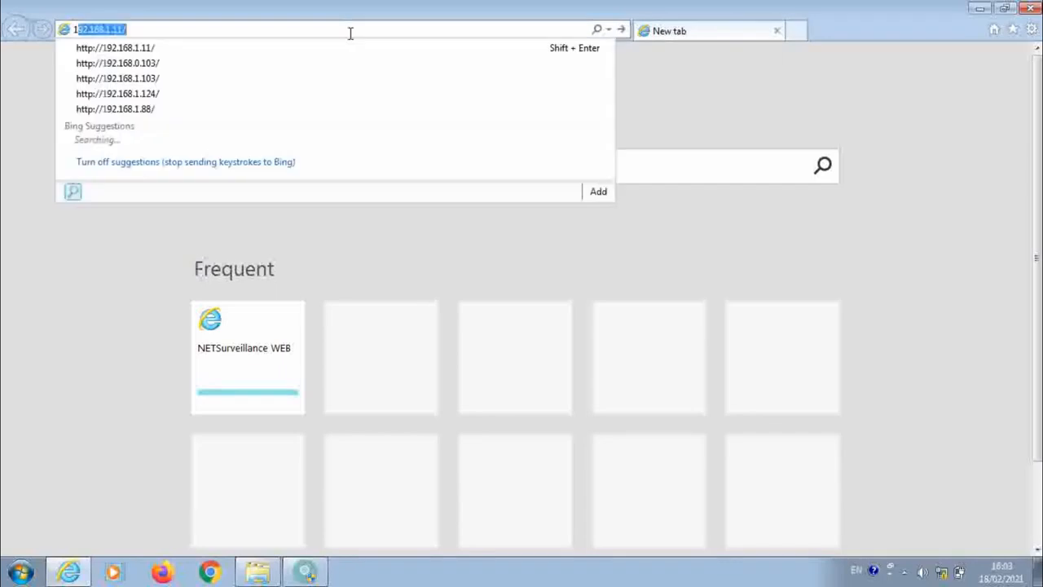
type(".16")
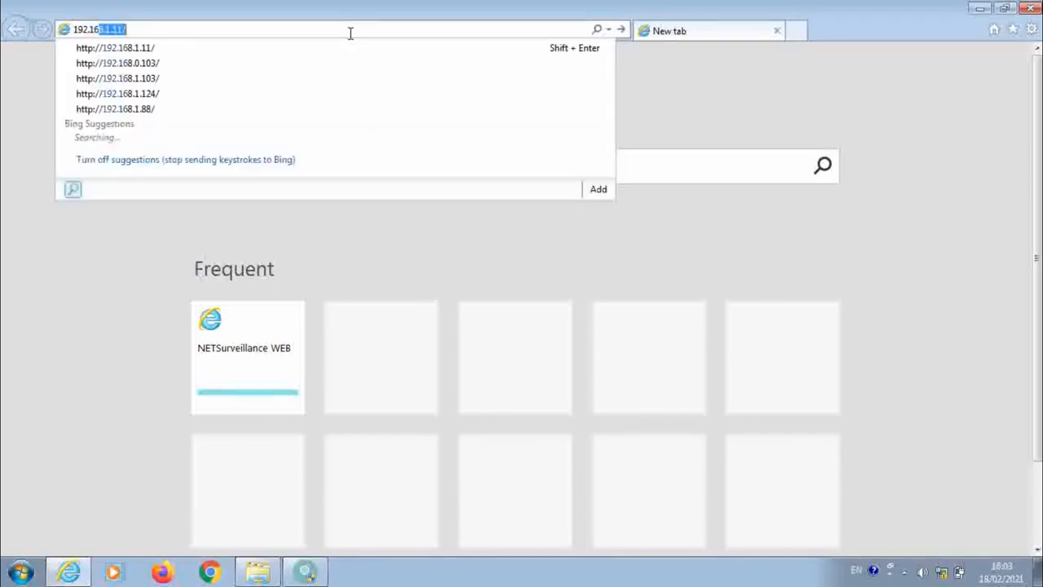
type("8.1.11")
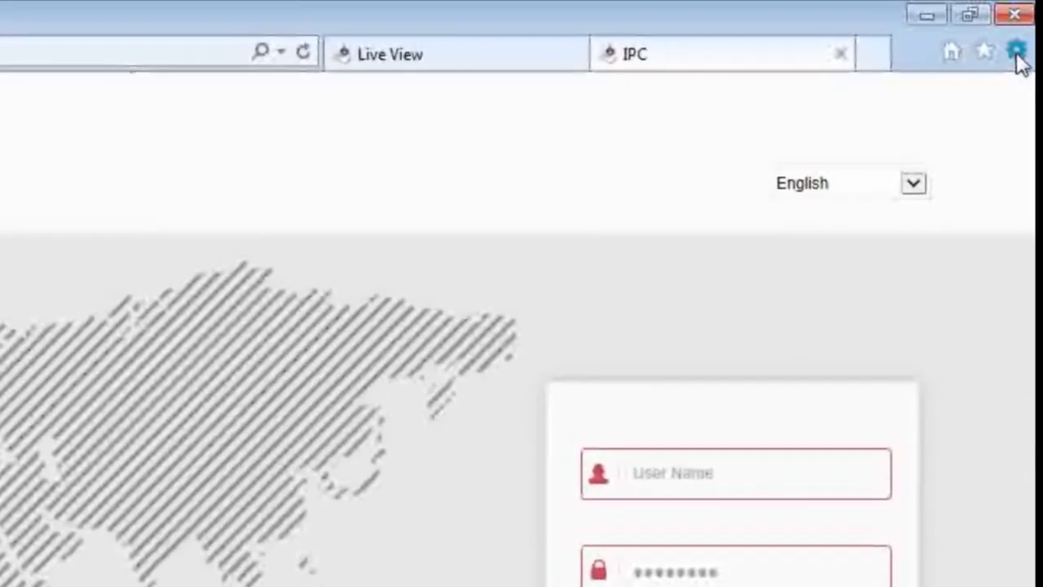
Step: Open the custom security level settings for the Internet zone in Internet Options
left_click(1015, 52)
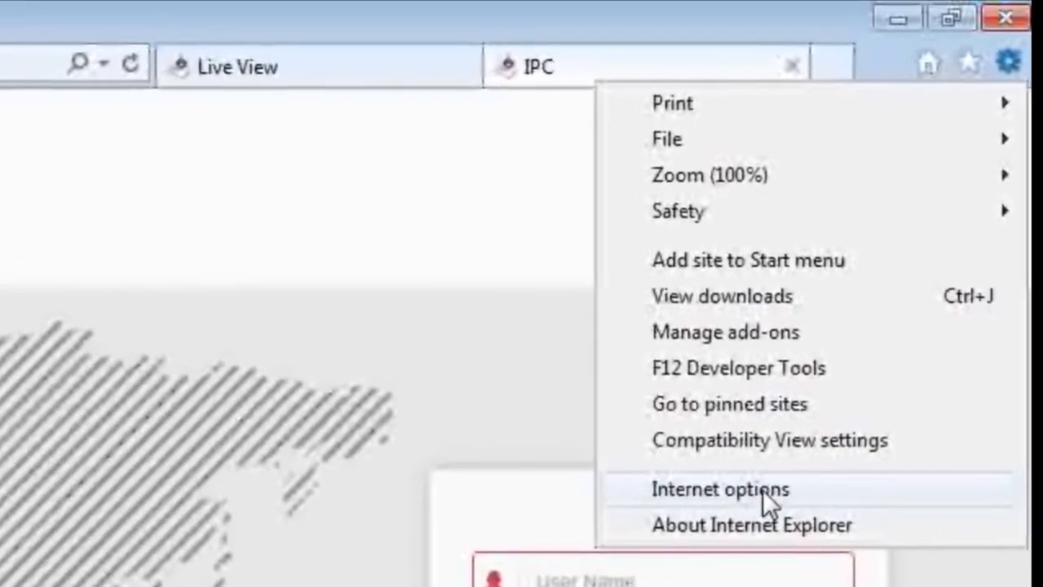
left_click(762, 490)
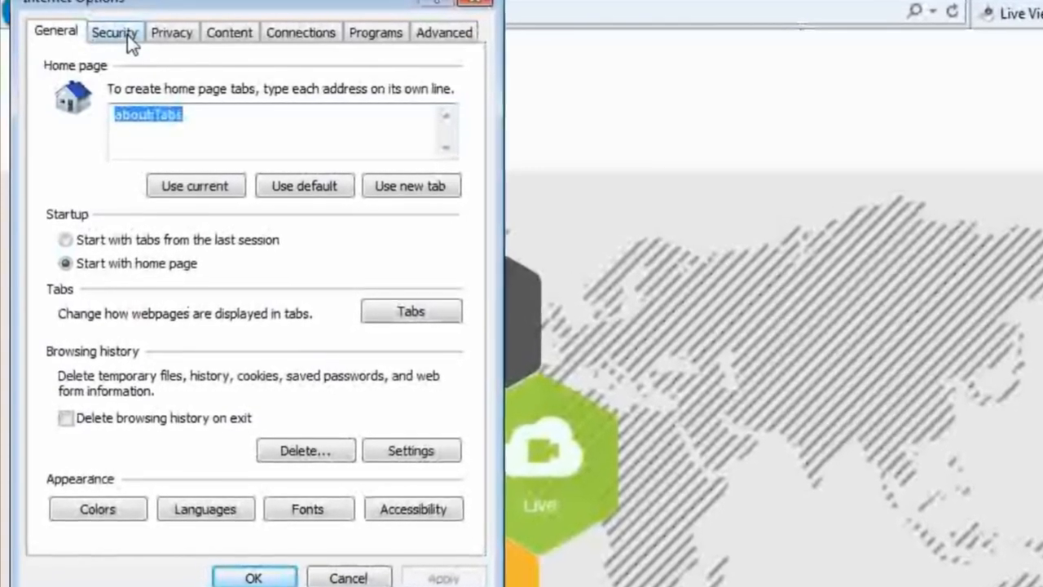
left_click(127, 35)
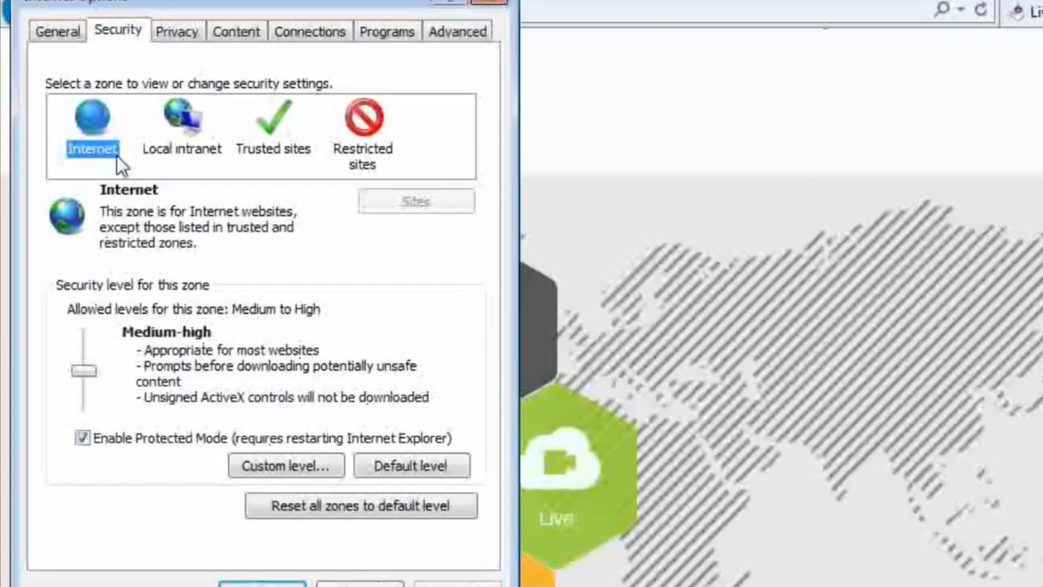
left_click(93, 139)
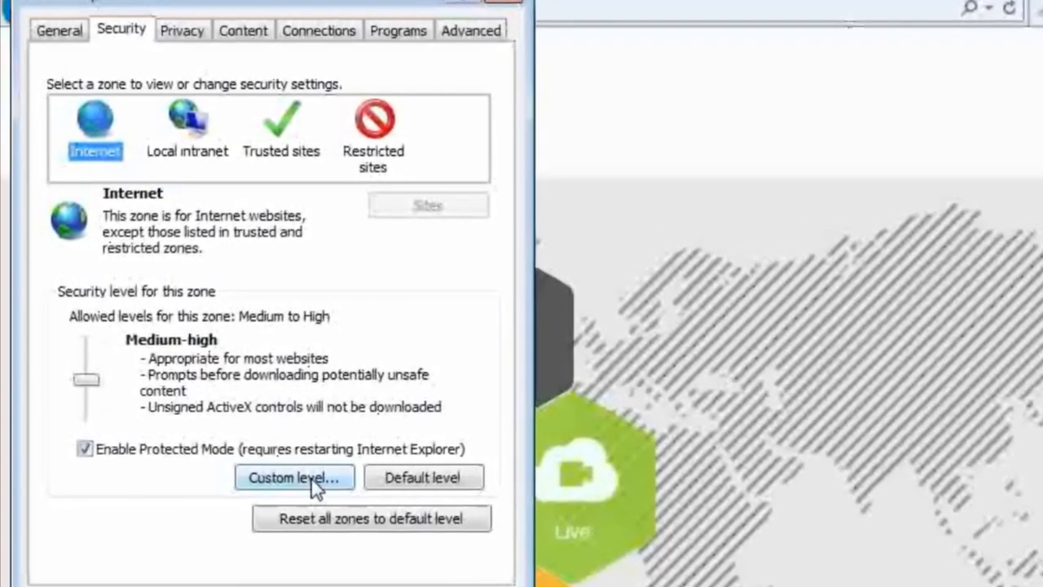
left_click(318, 488)
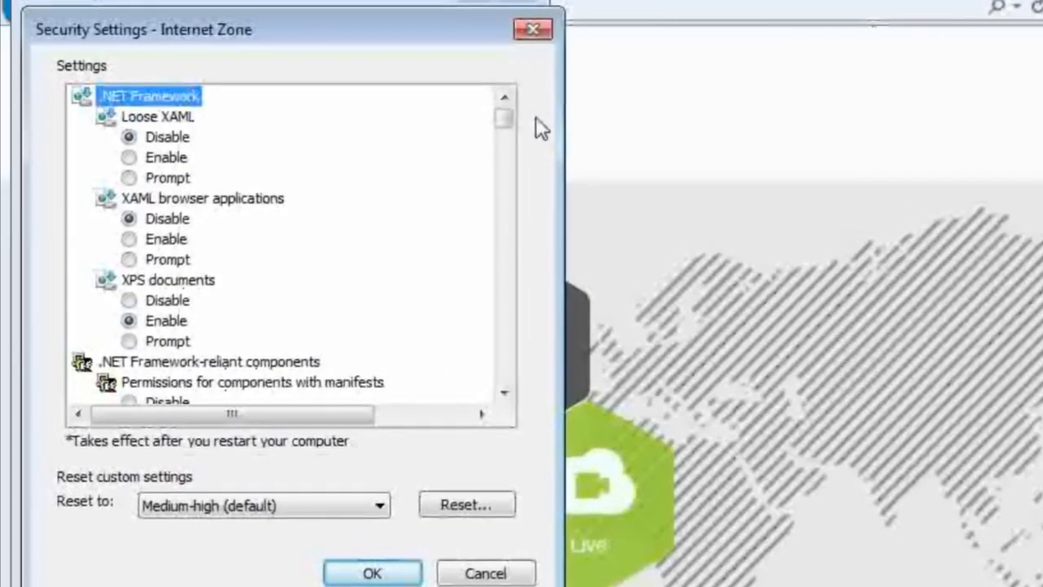
Step: Set Download unsigned ActiveX controls to Prompt for the Internet zone and confirm the security change
left_click_drag(511, 119, 526, 147)
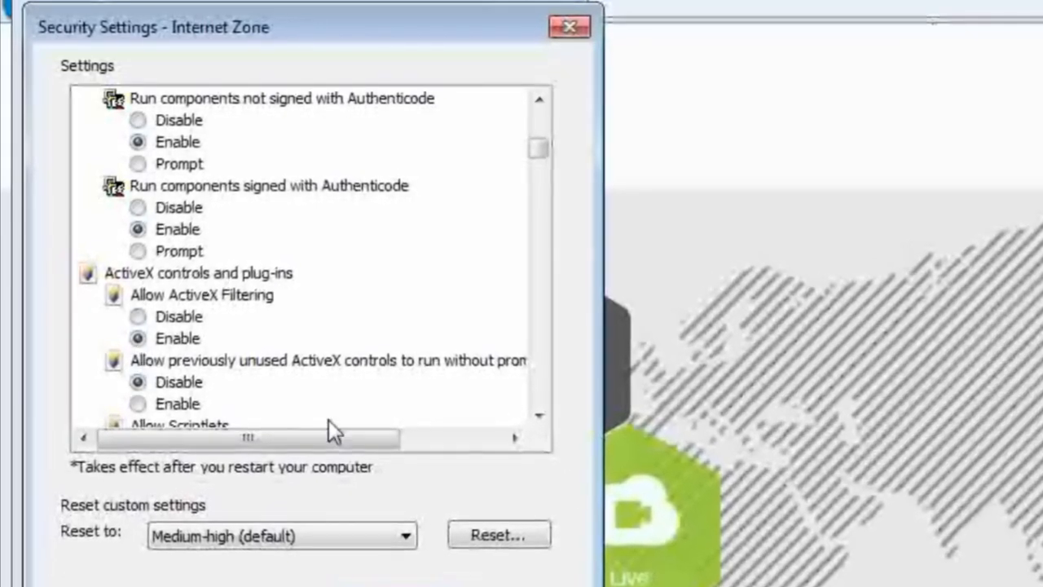
left_click(544, 418)
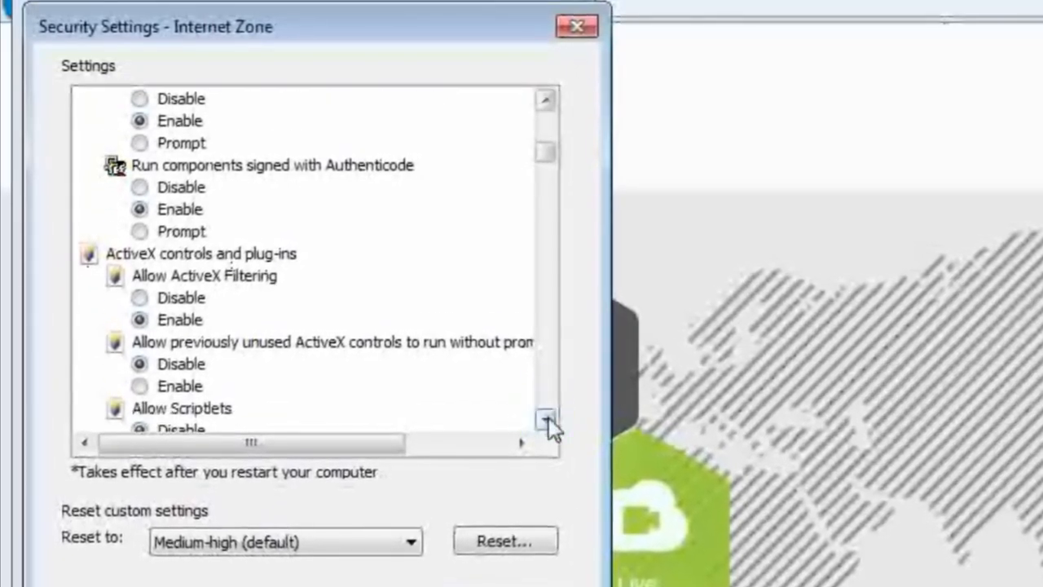
left_click(544, 417)
left_click(543, 417)
left_click(544, 417)
left_click(550, 420)
left_click(550, 420)
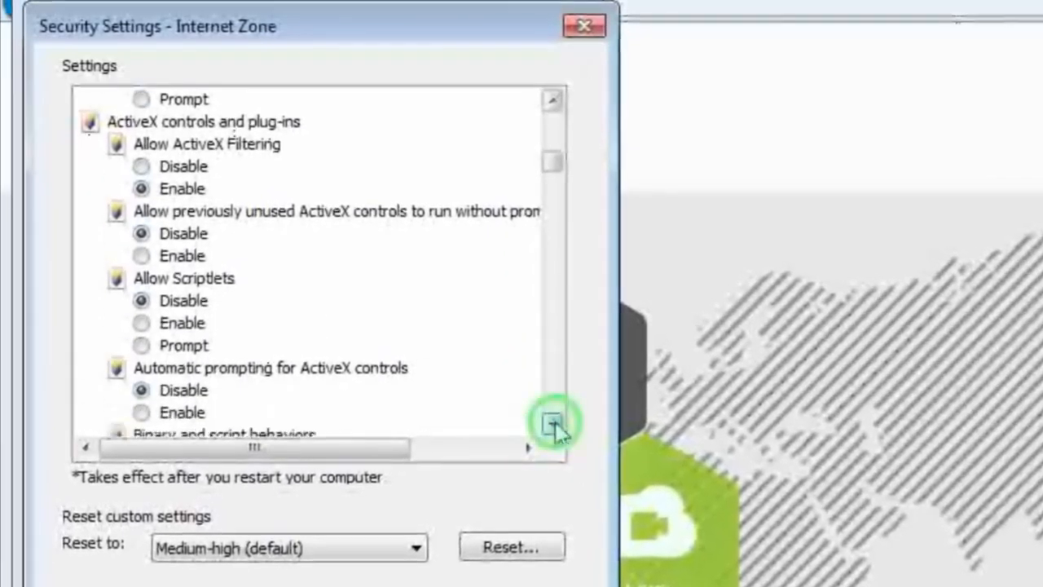
left_click(550, 421)
left_click(550, 420)
left_click(559, 425)
left_click(559, 424)
left_click(559, 424)
left_click(559, 424)
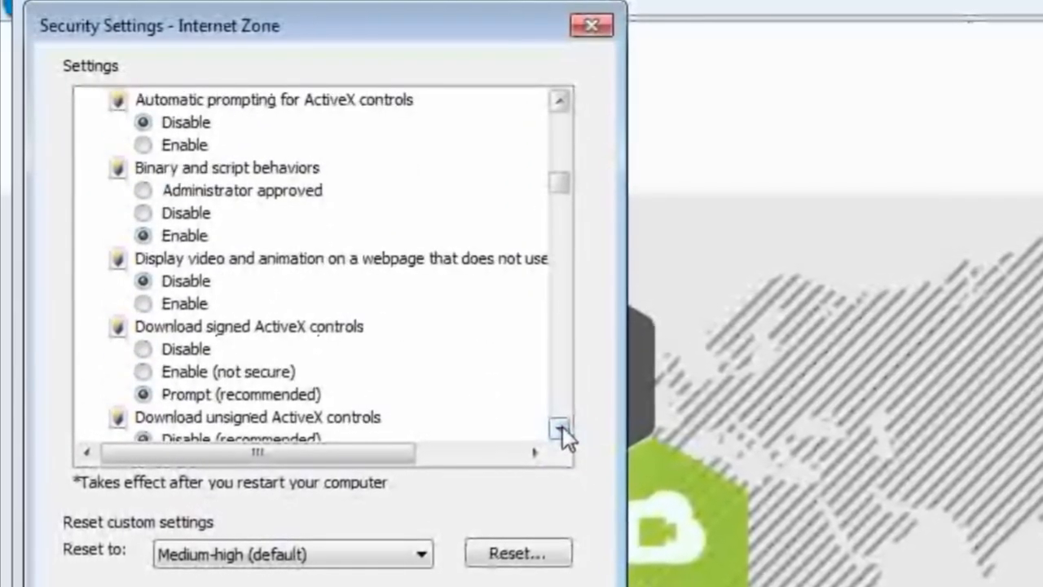
left_click(564, 427)
left_click(564, 427)
left_click(564, 427)
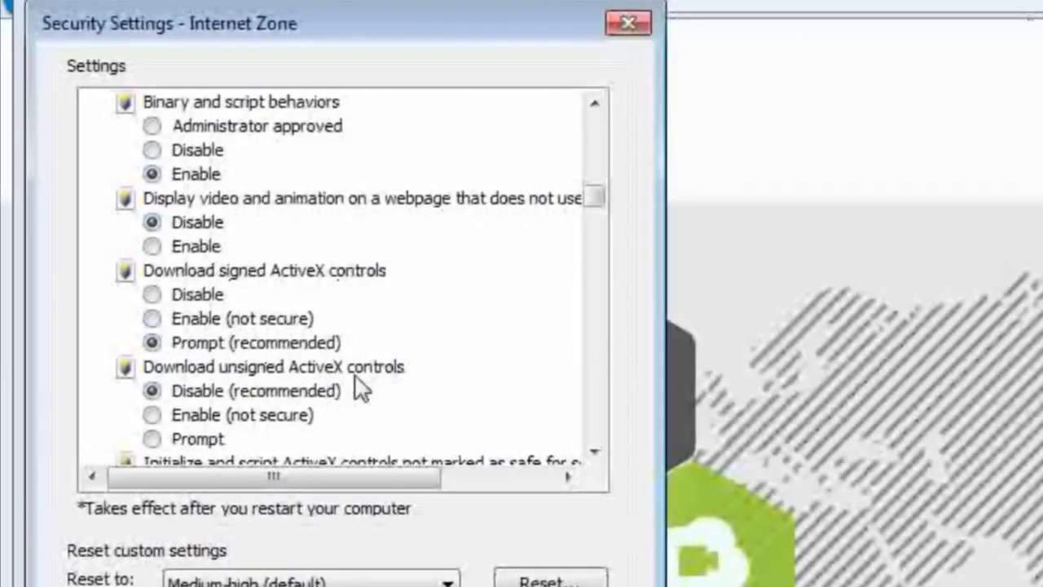
left_click(153, 416)
left_click(184, 445)
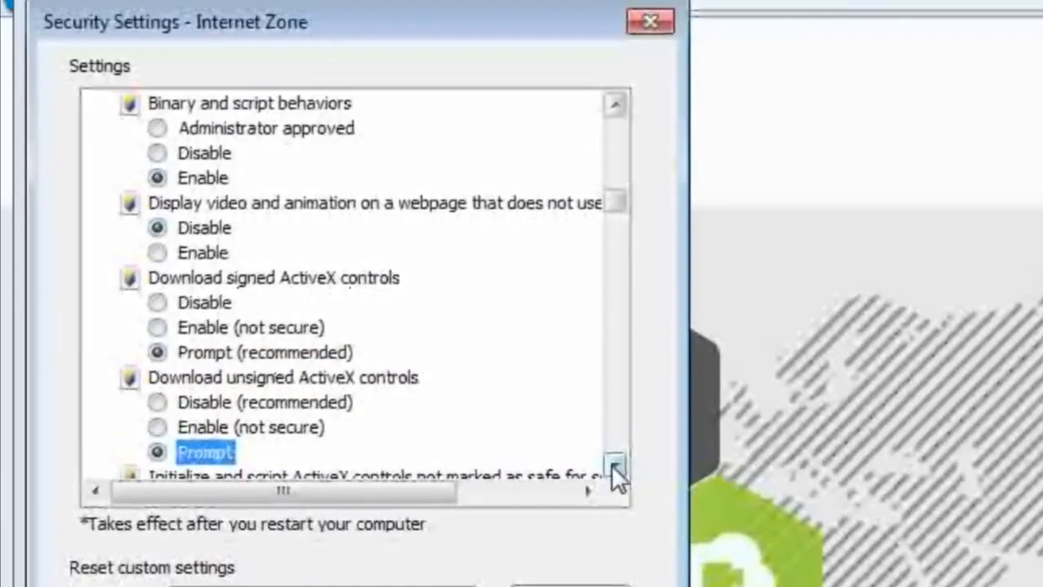
left_click(612, 463)
left_click(611, 463)
left_click(611, 464)
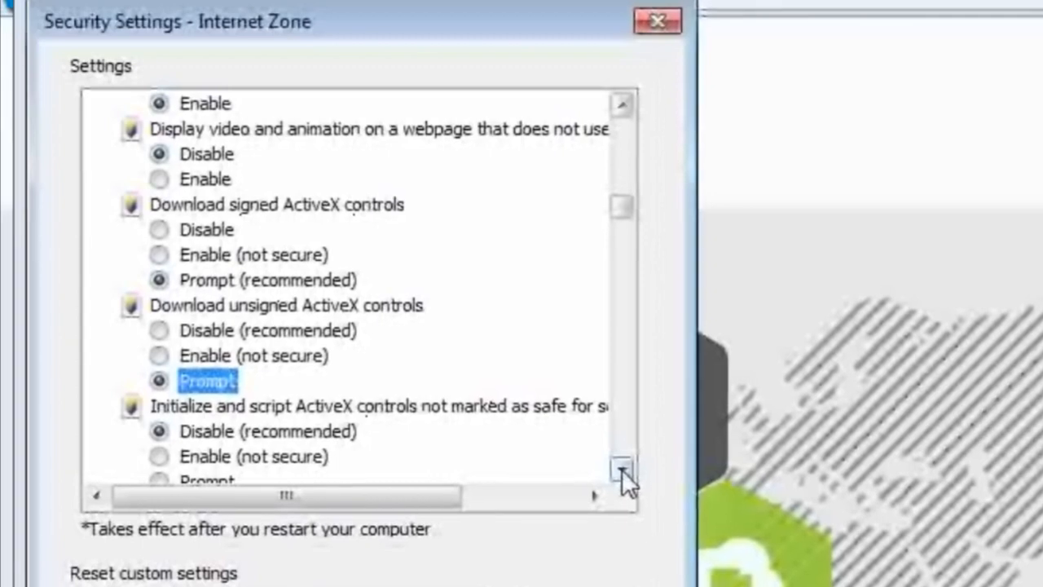
left_click(618, 469)
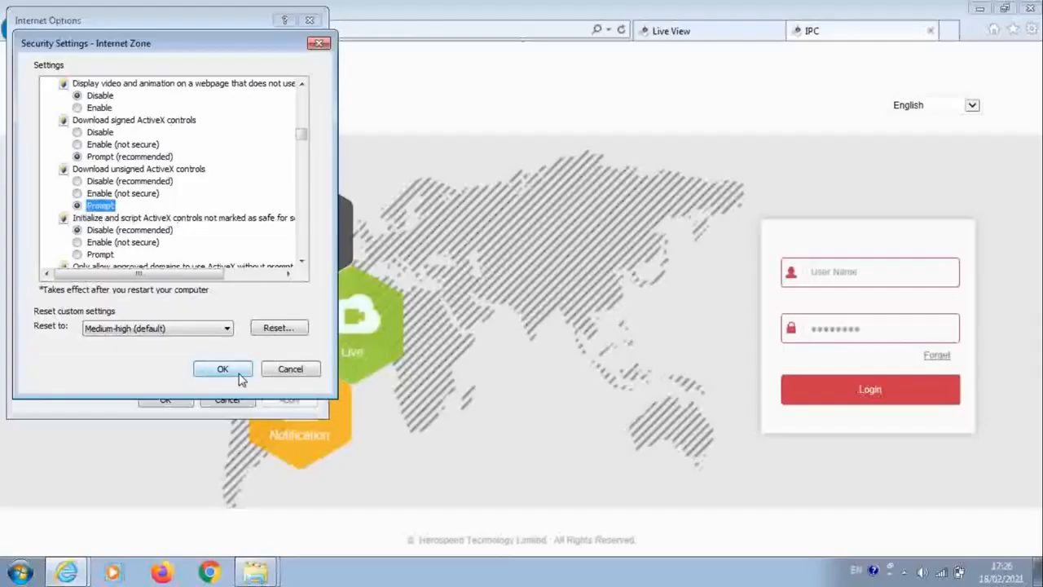
left_click(225, 368)
left_click(489, 300)
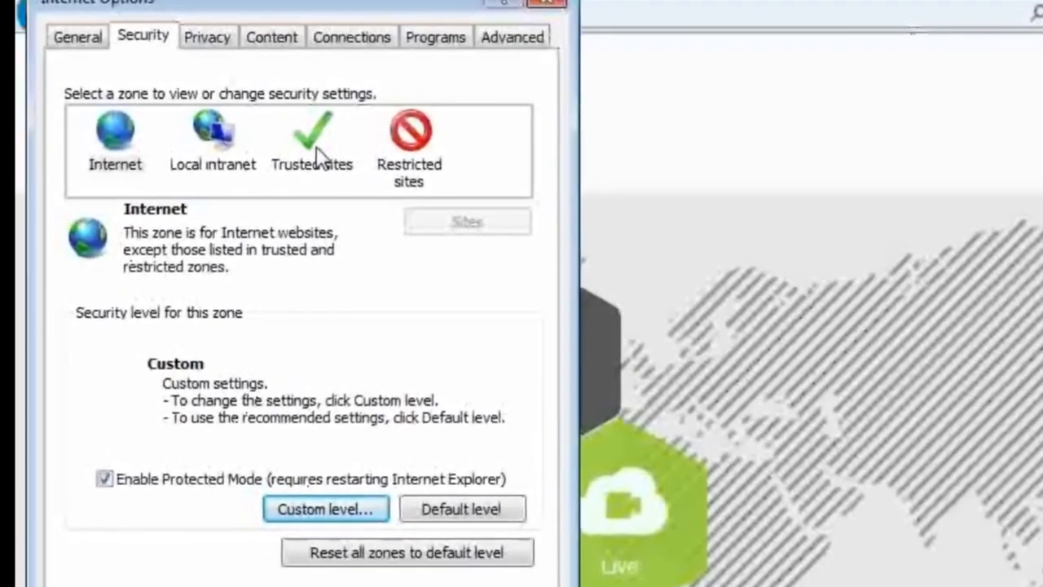
left_click(300, 149)
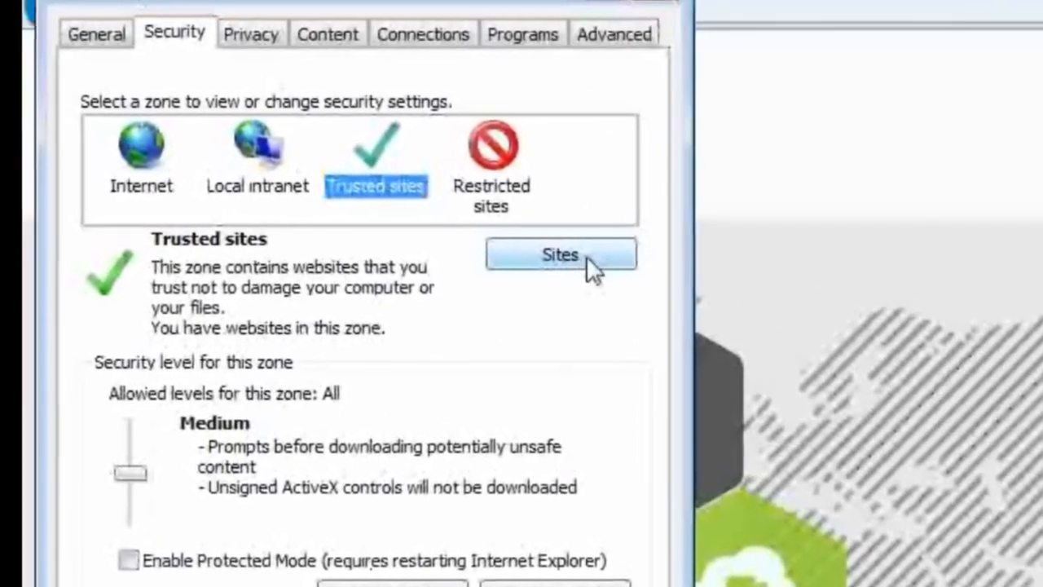
left_click(599, 267)
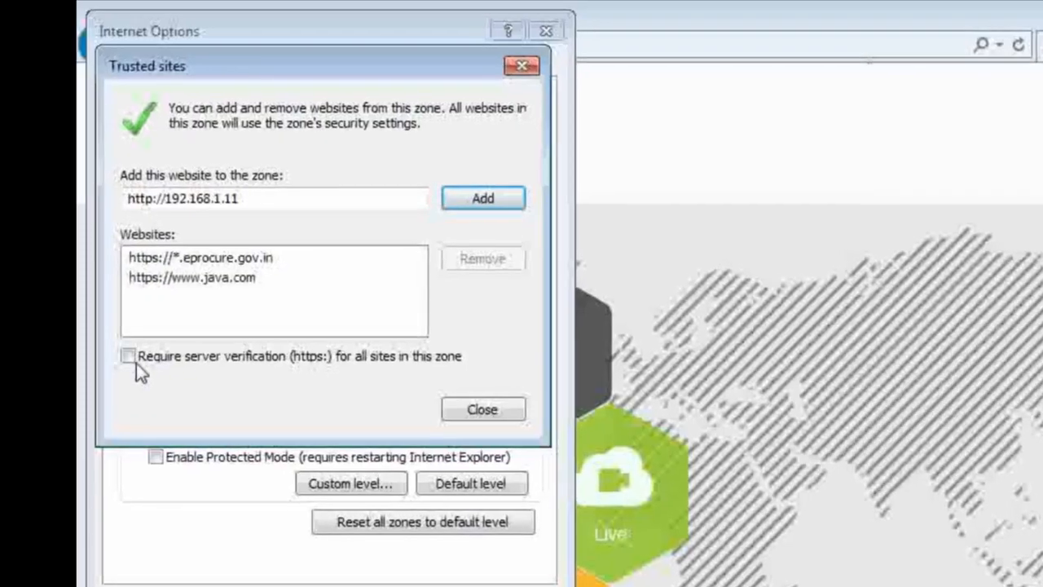
left_click(132, 361)
left_click(136, 364)
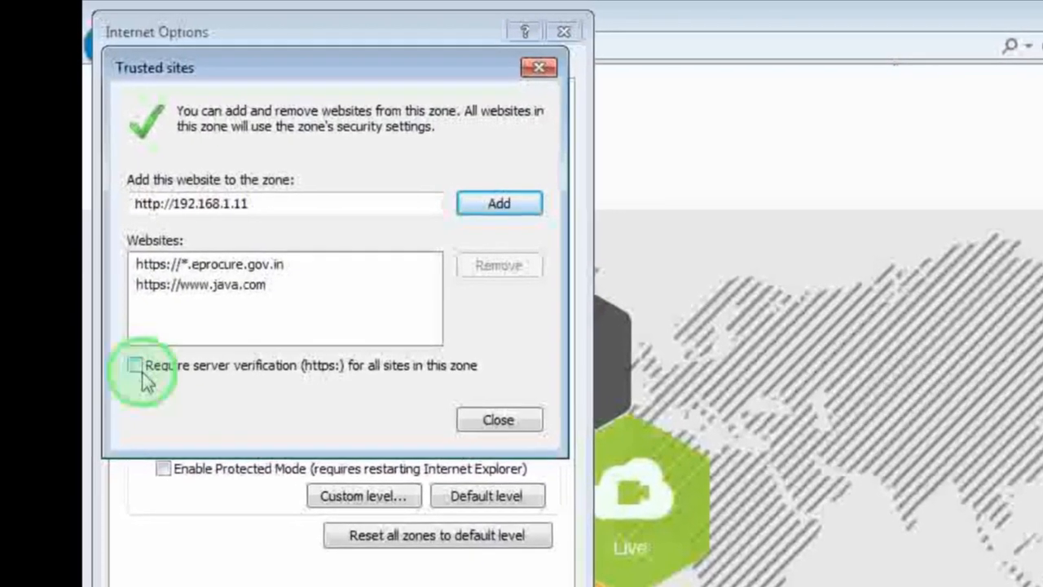
left_click(135, 364)
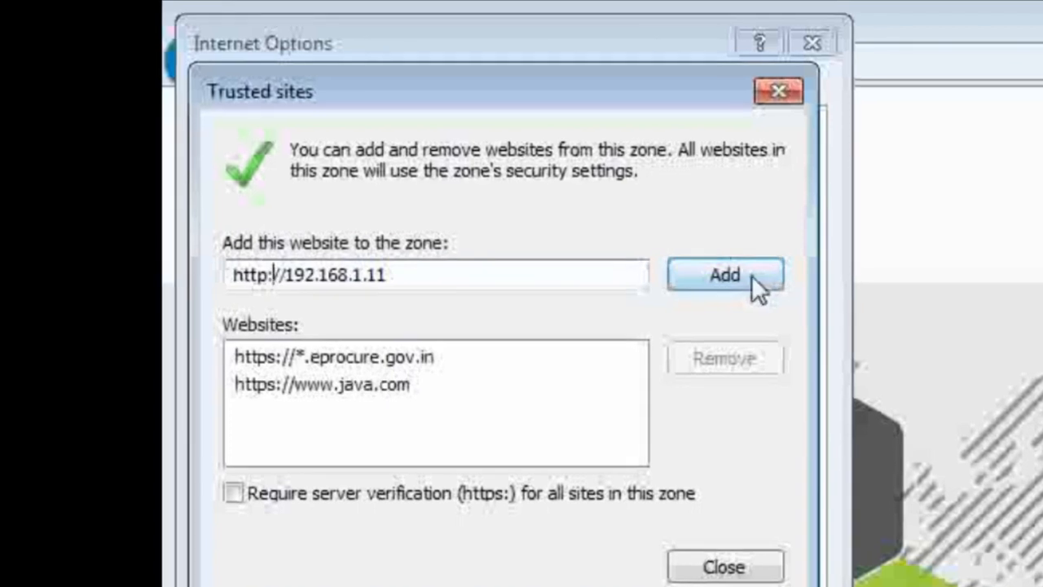
left_click(751, 274)
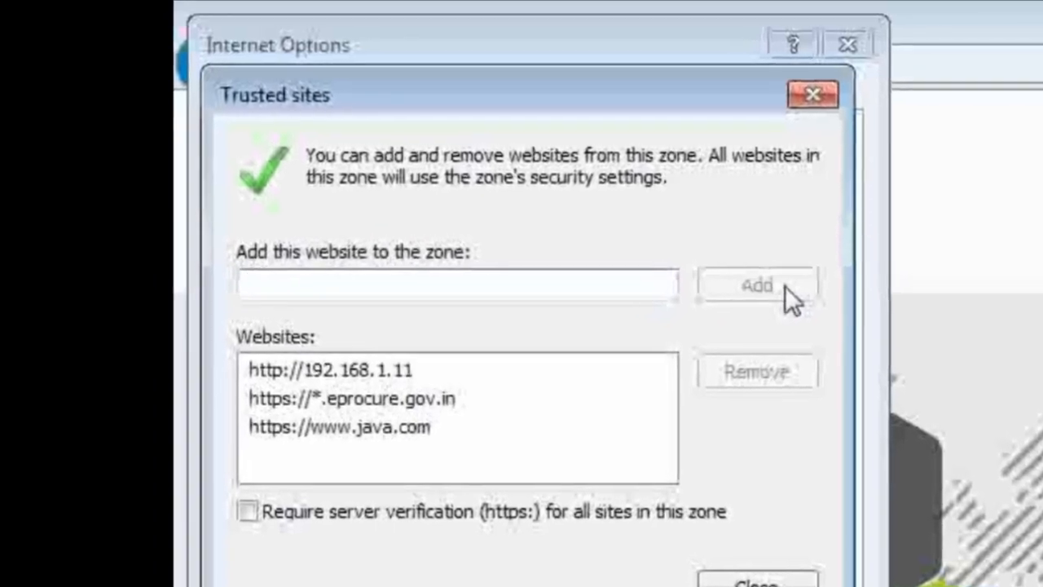
left_click(269, 276)
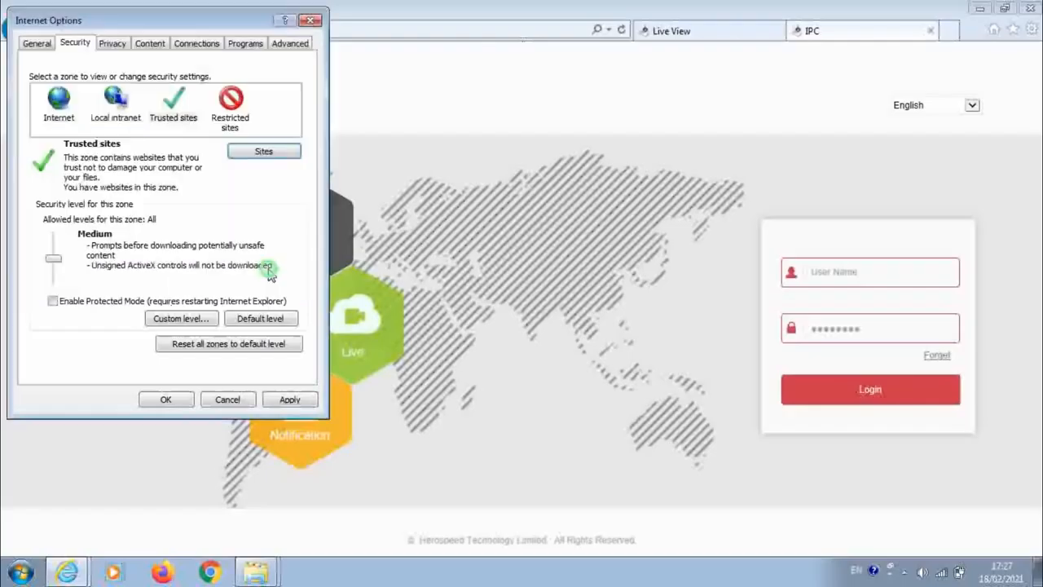
left_click(287, 400)
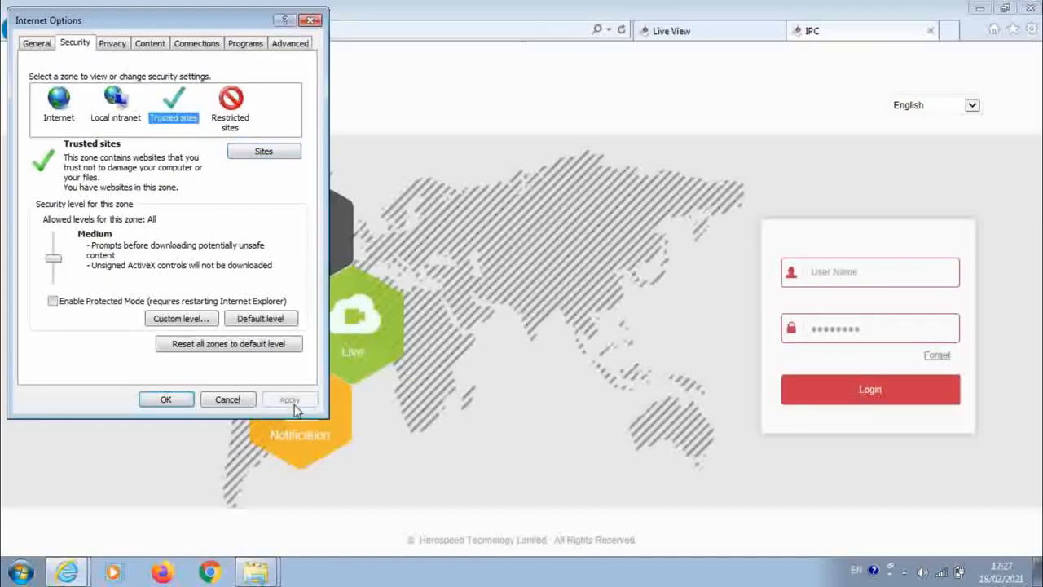
left_click(309, 21)
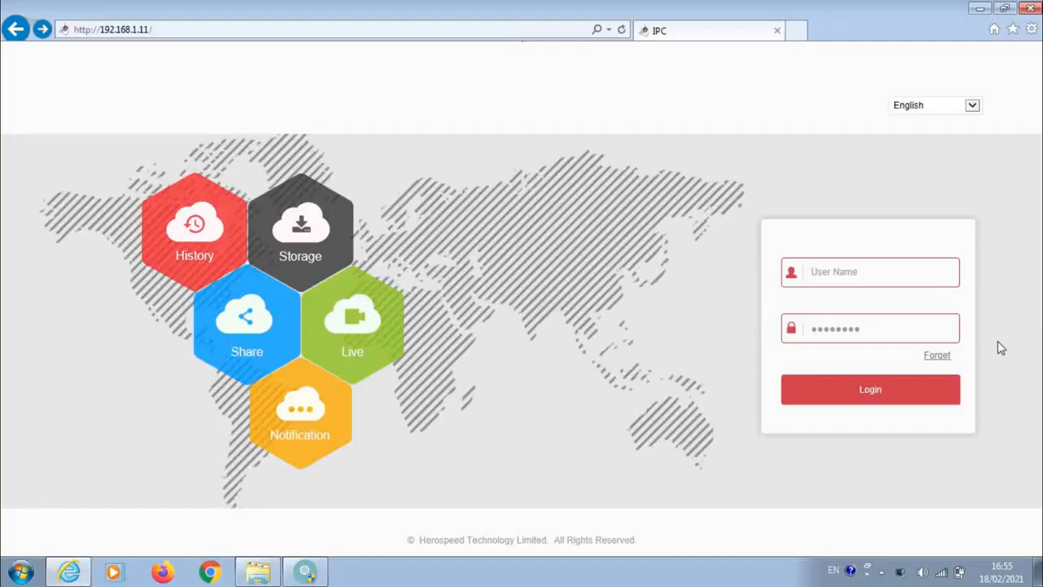
Step: Log in to the camera as admin with the account password and postpone the password change for 60 minutes
left_click(904, 270)
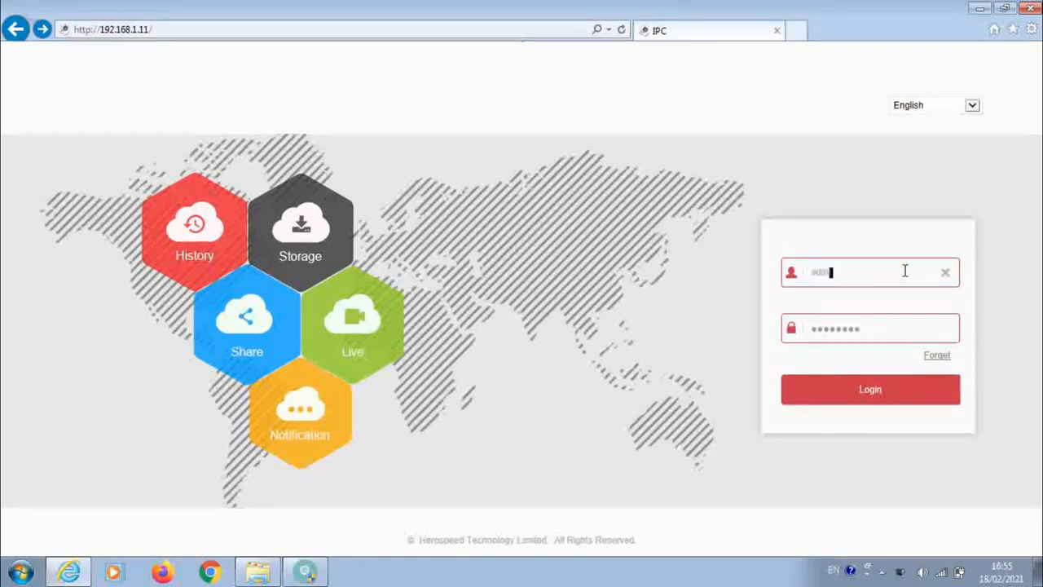
key("Tab")
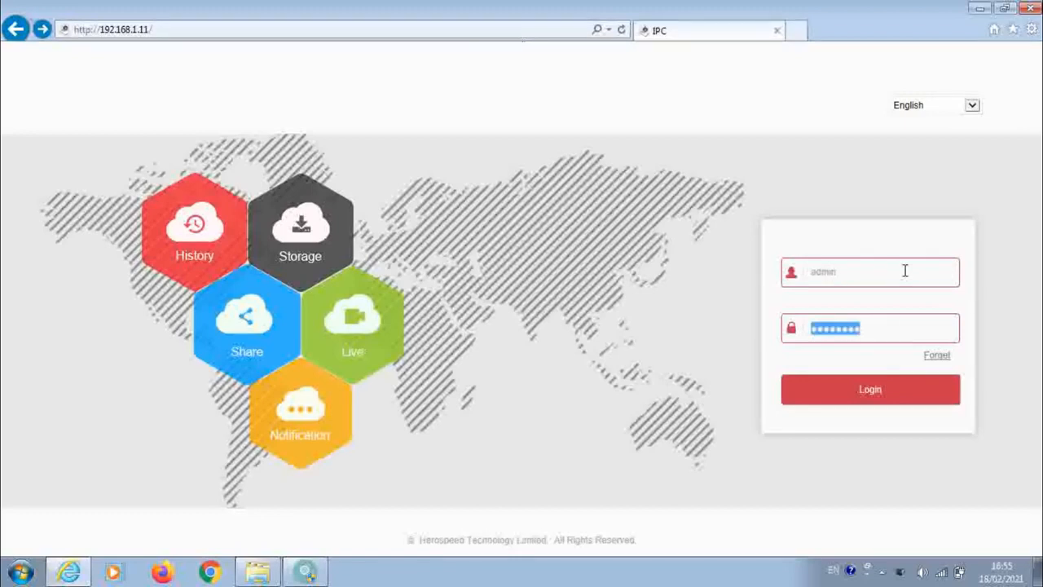
type("a")
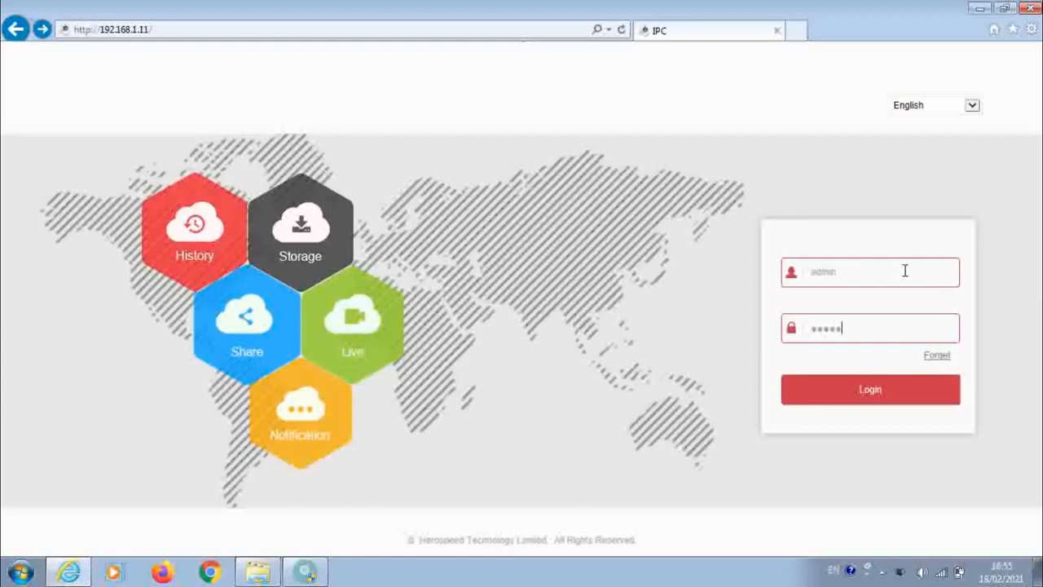
left_click(884, 389)
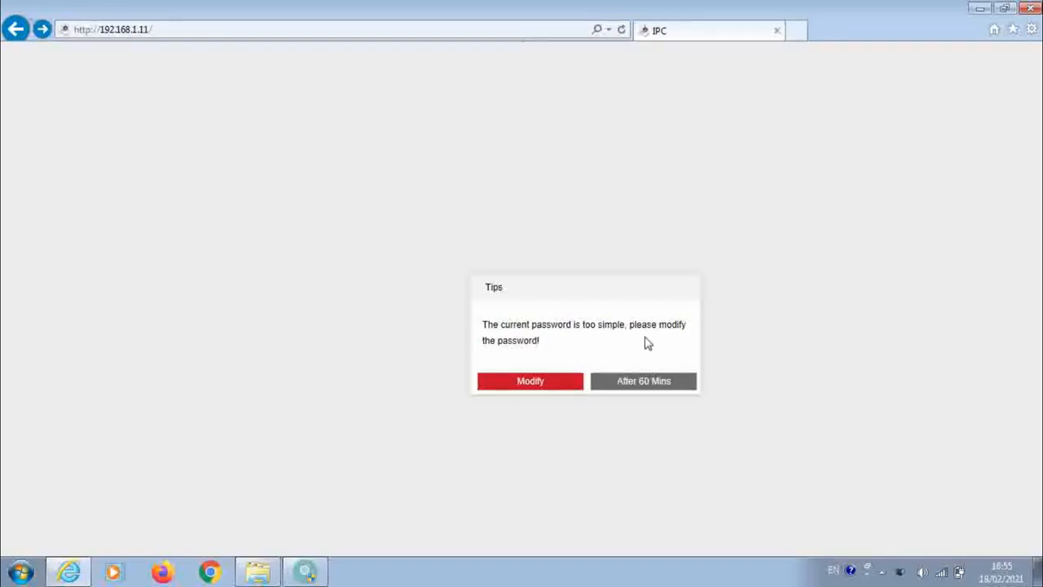
left_click(643, 382)
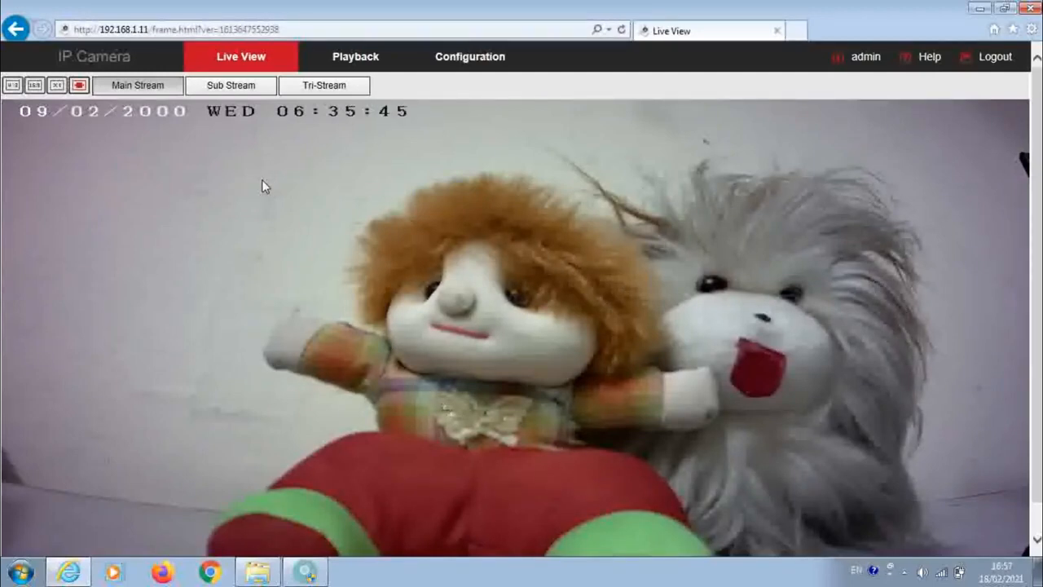
Step: Examine the camera's IPv4 address, subnet mask, gateway and DNS settings in the basic network configuration
left_click(481, 67)
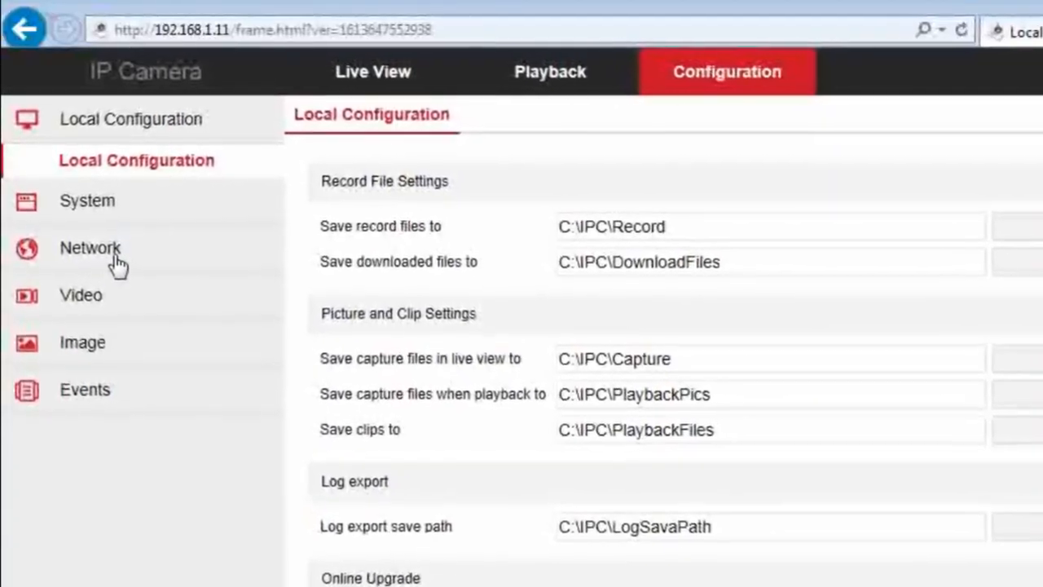
left_click(114, 251)
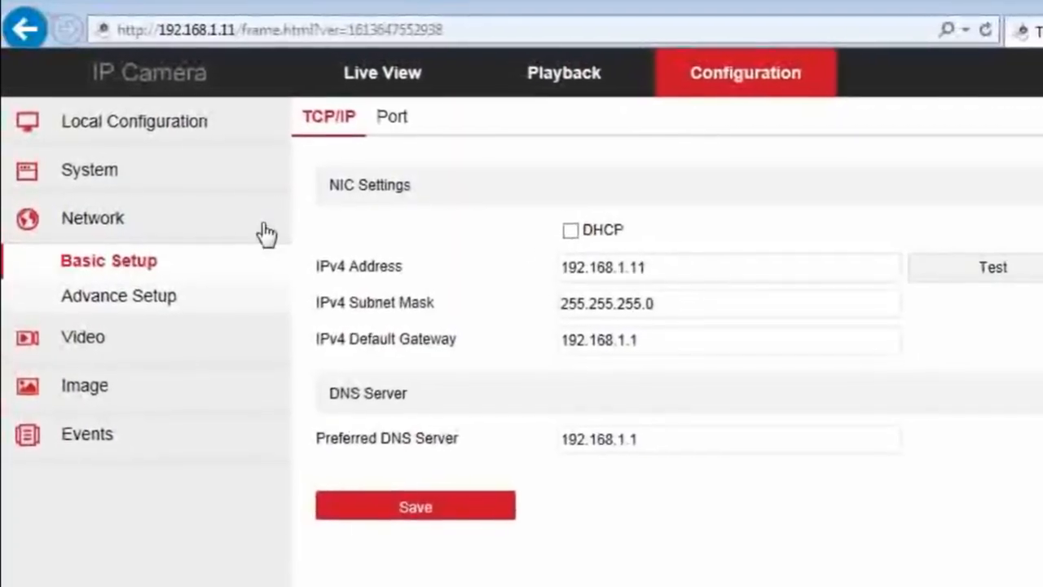
left_click(774, 277)
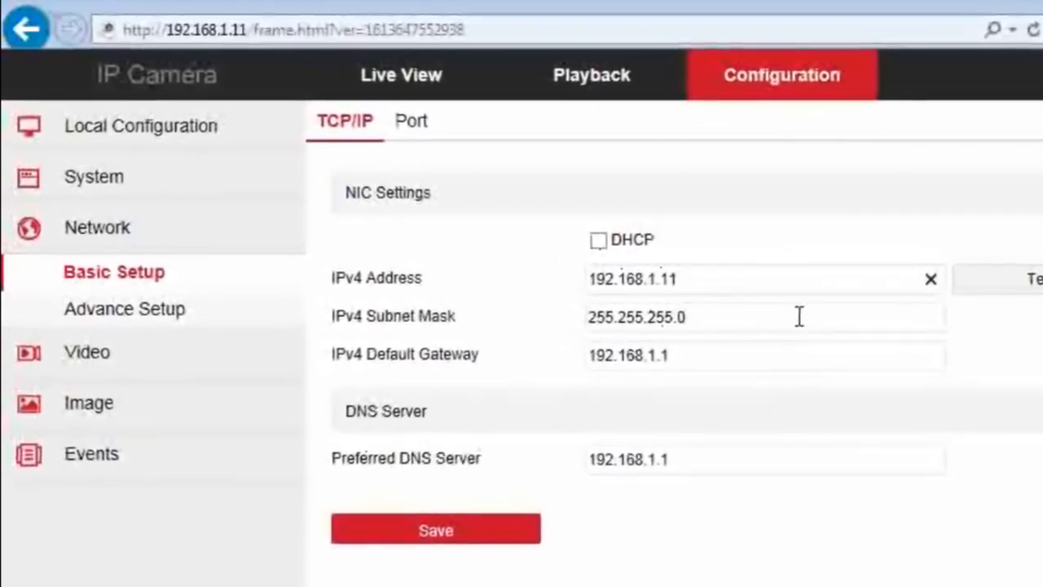
left_click(800, 285)
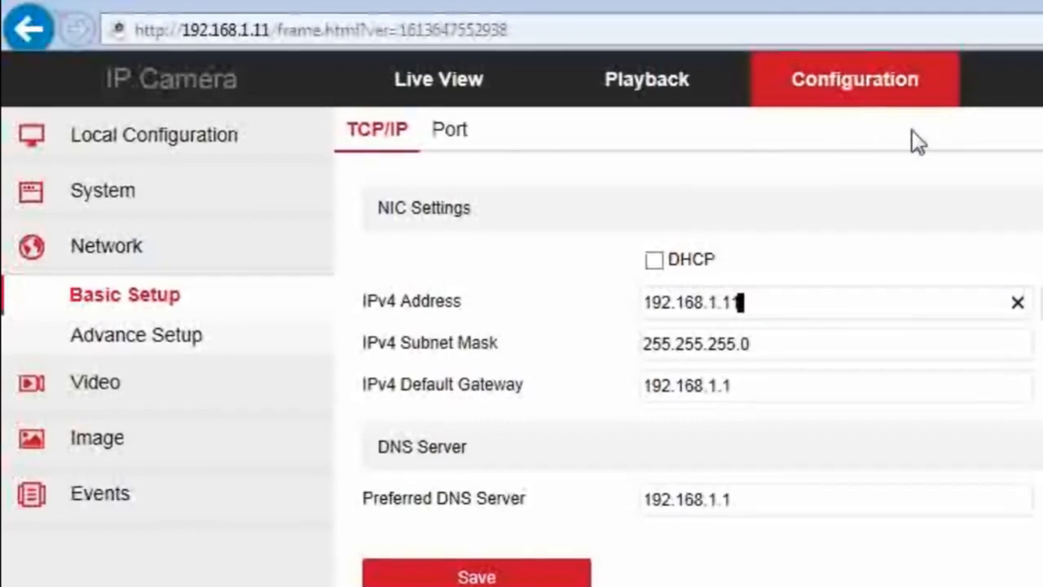
left_click(198, 134)
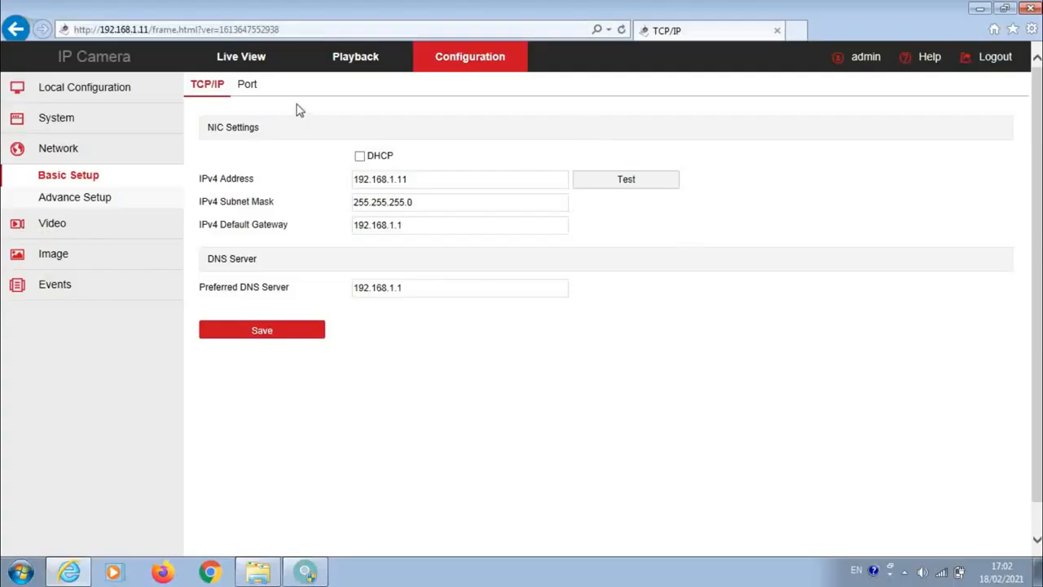
Step: Return to the camera's live view and start recording the video
left_click(244, 59)
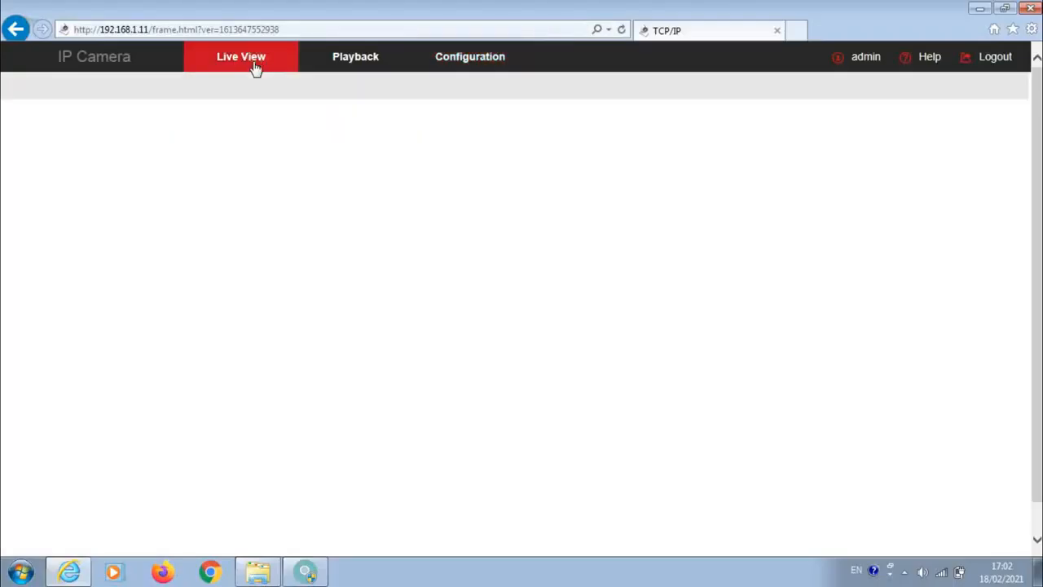
scroll(806, 235, "down", 2)
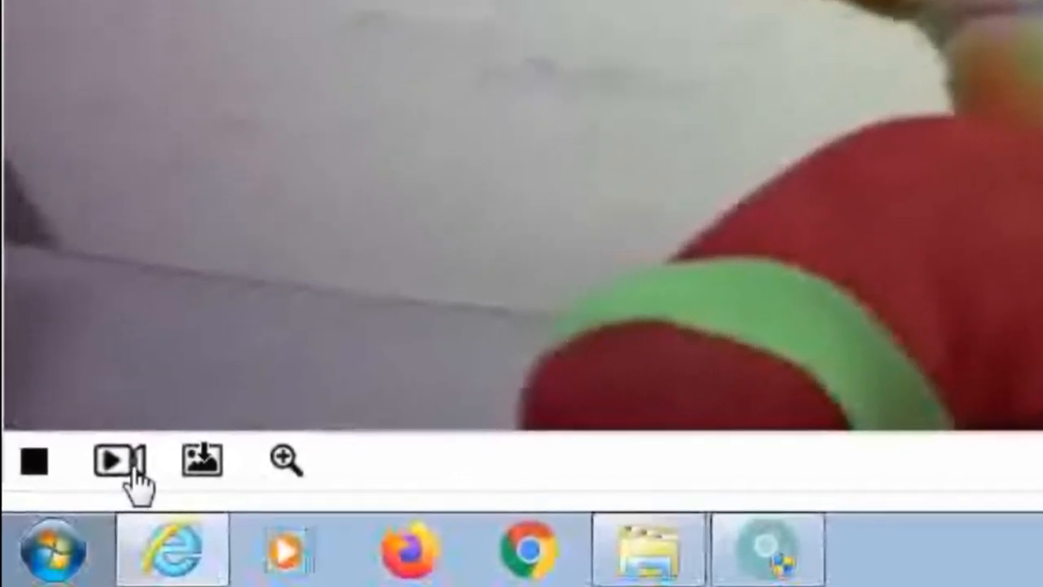
left_click(122, 469)
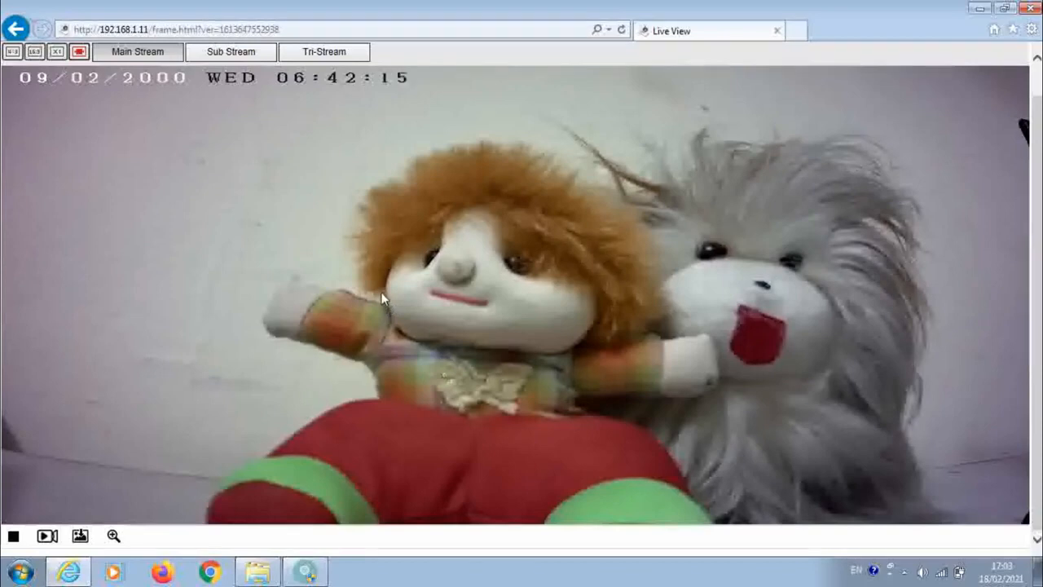
Step: Open the camera's configuration page and browse to the IPC folder on Local Disk (C:)
scroll(379, 307, "up", 1)
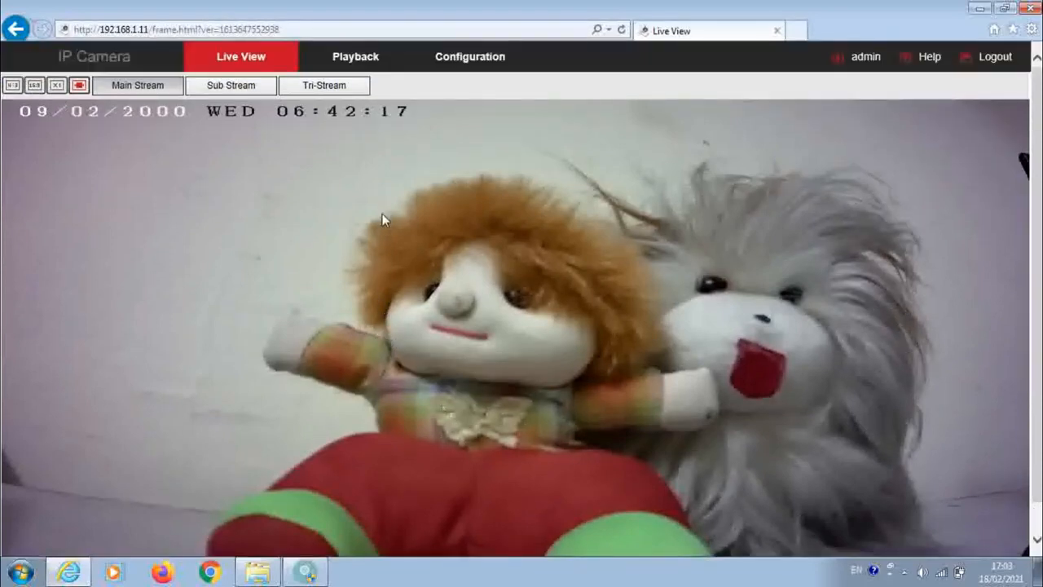
left_click(483, 61)
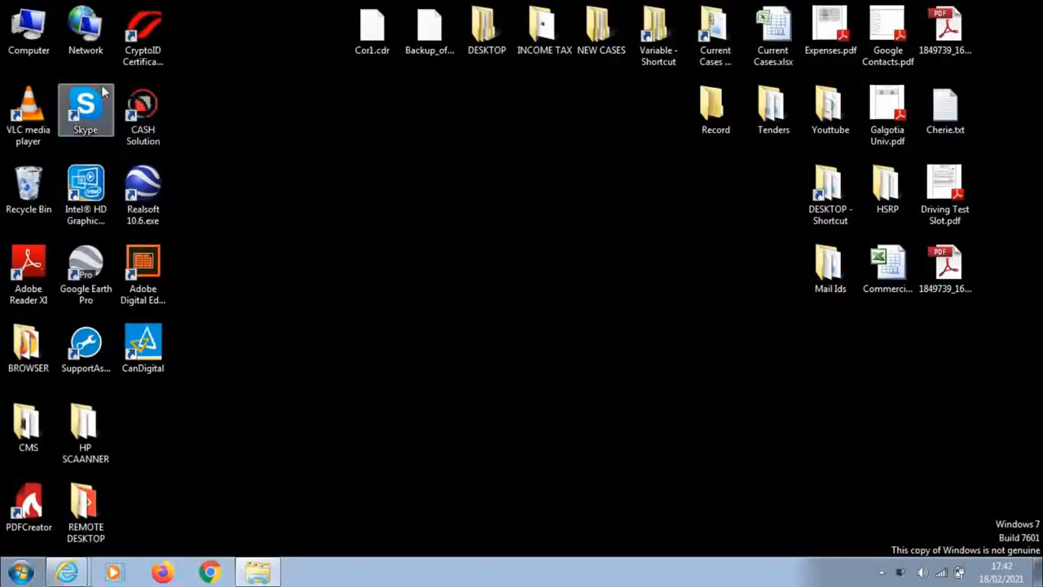
double_click(39, 31)
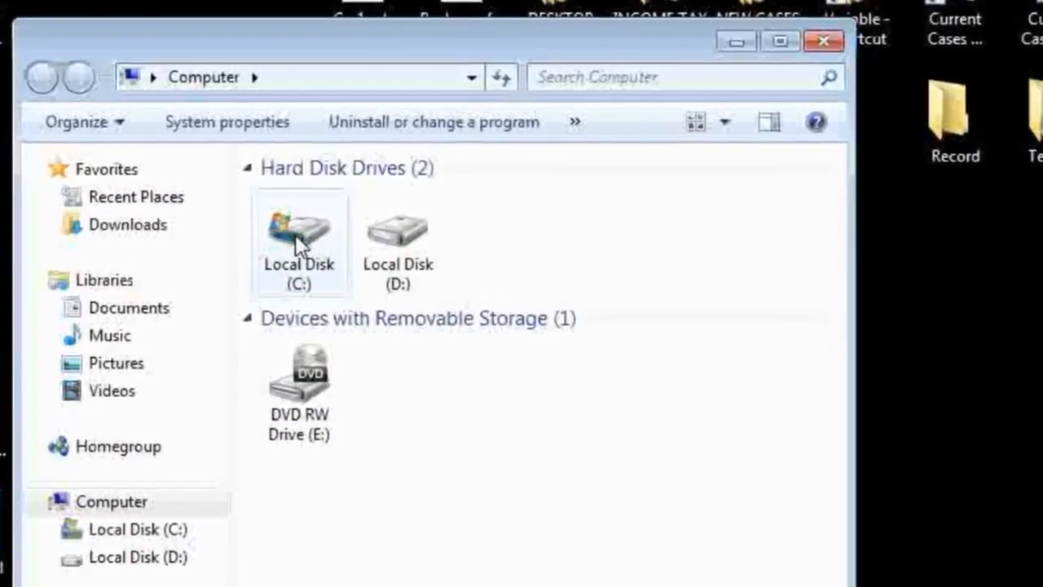
left_click(303, 231)
double_click(295, 241)
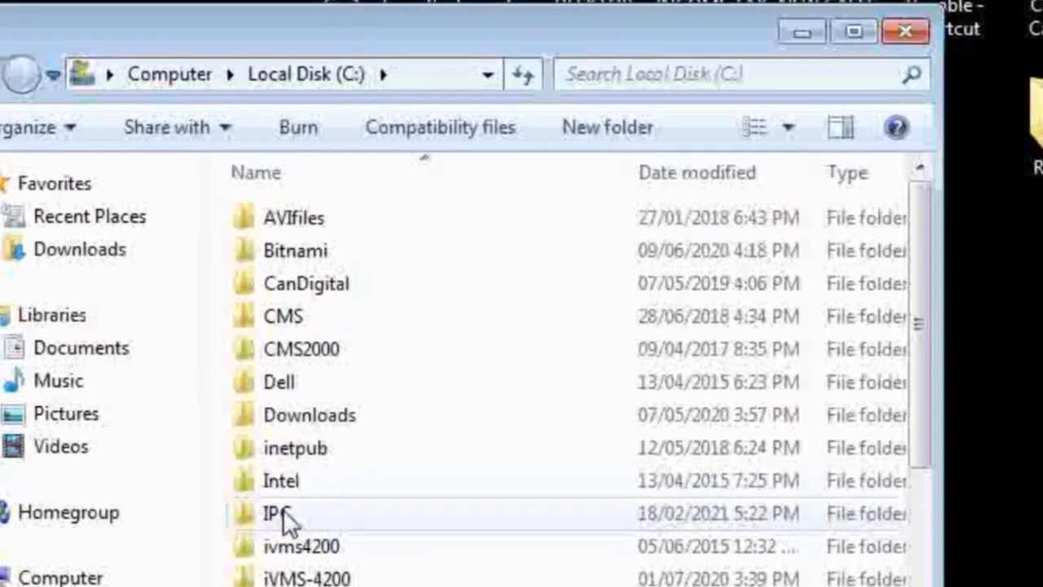
double_click(284, 506)
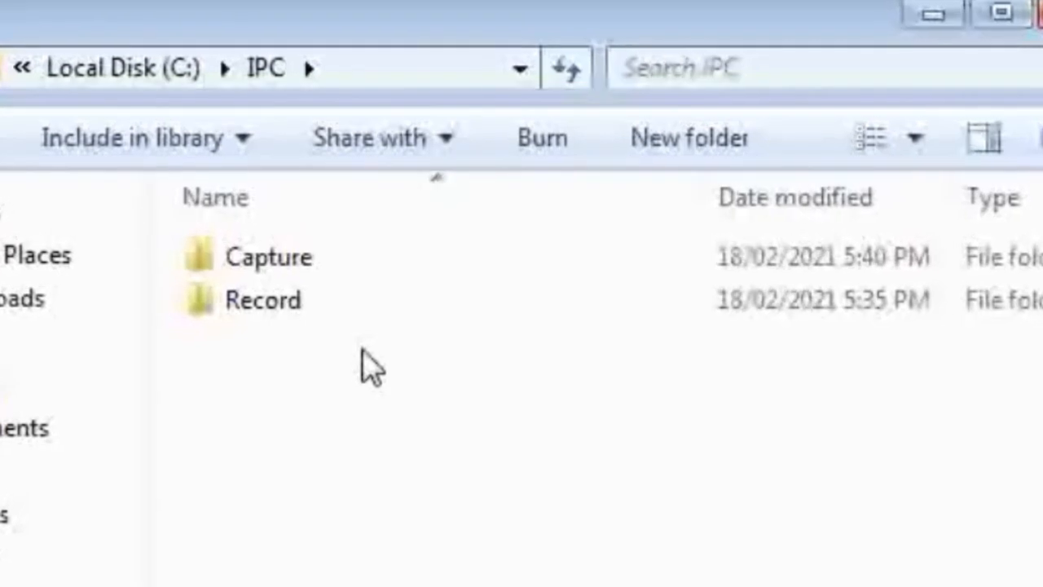
Step: Check the saved files in the Capture and Record folders inside the IPC folder
double_click(273, 281)
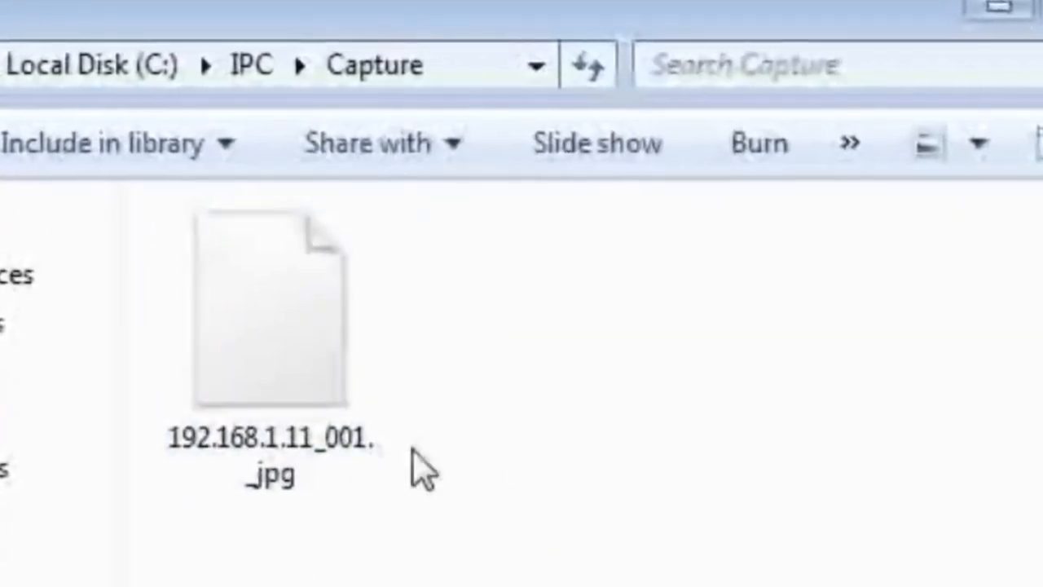
key("BackSpace")
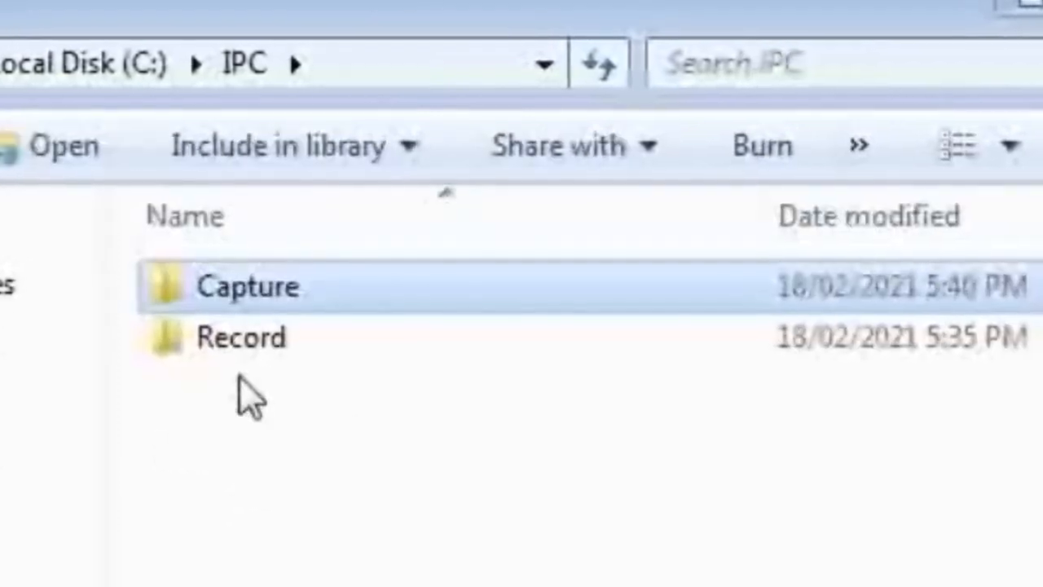
double_click(238, 342)
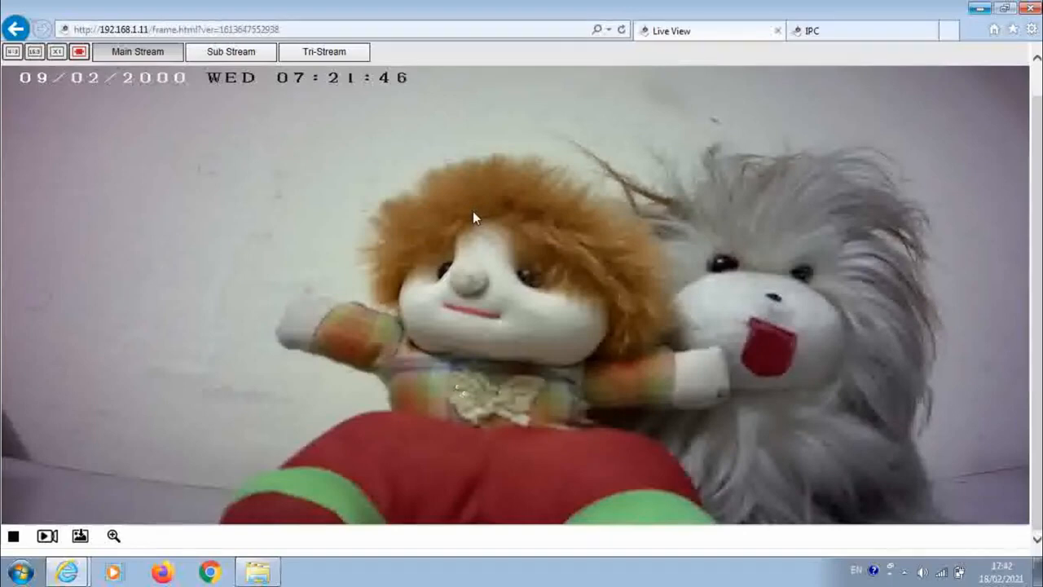
scroll(473, 211, "up", 1)
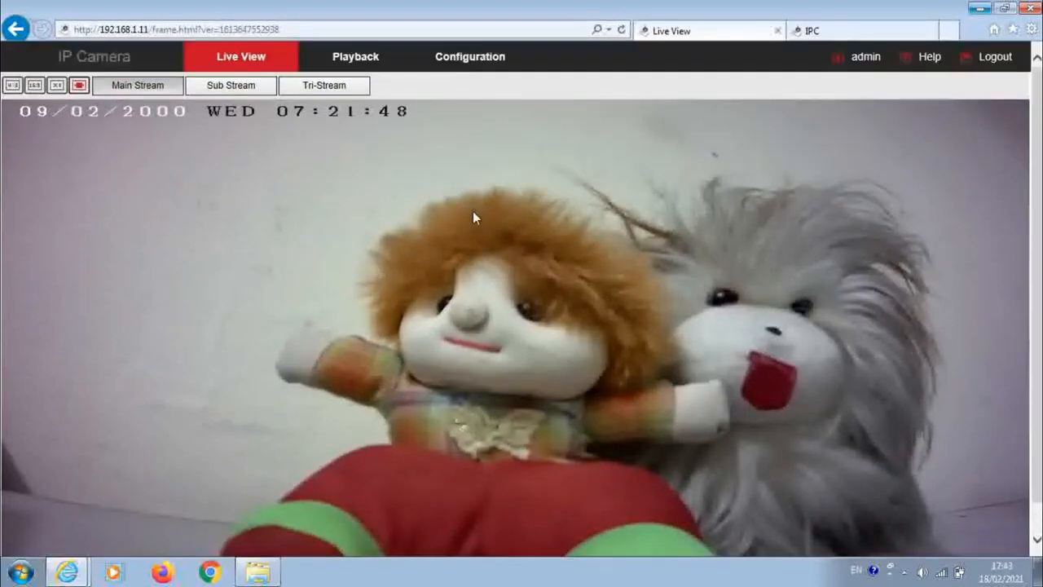
scroll(473, 211, "down", 1)
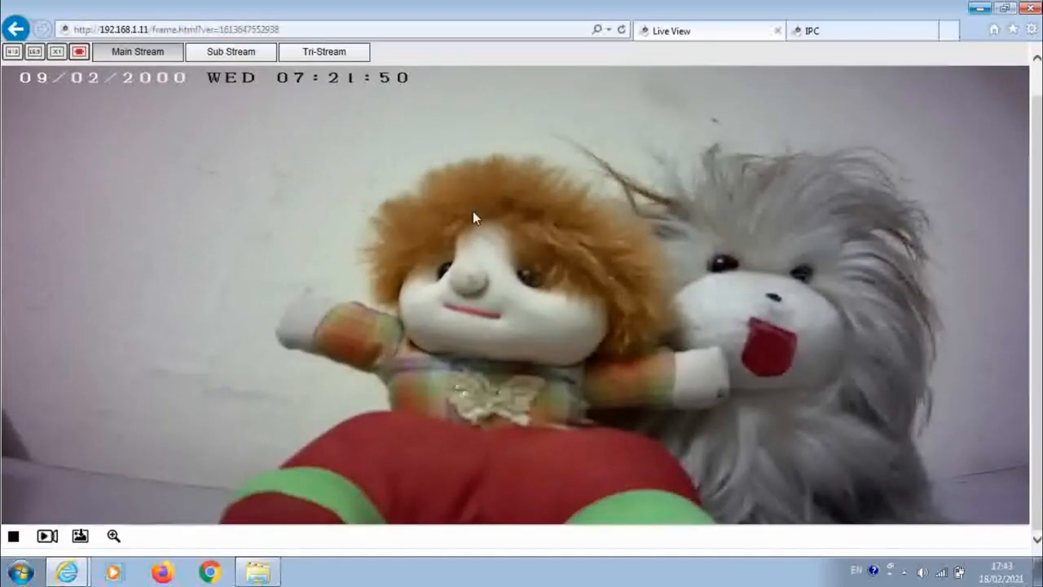